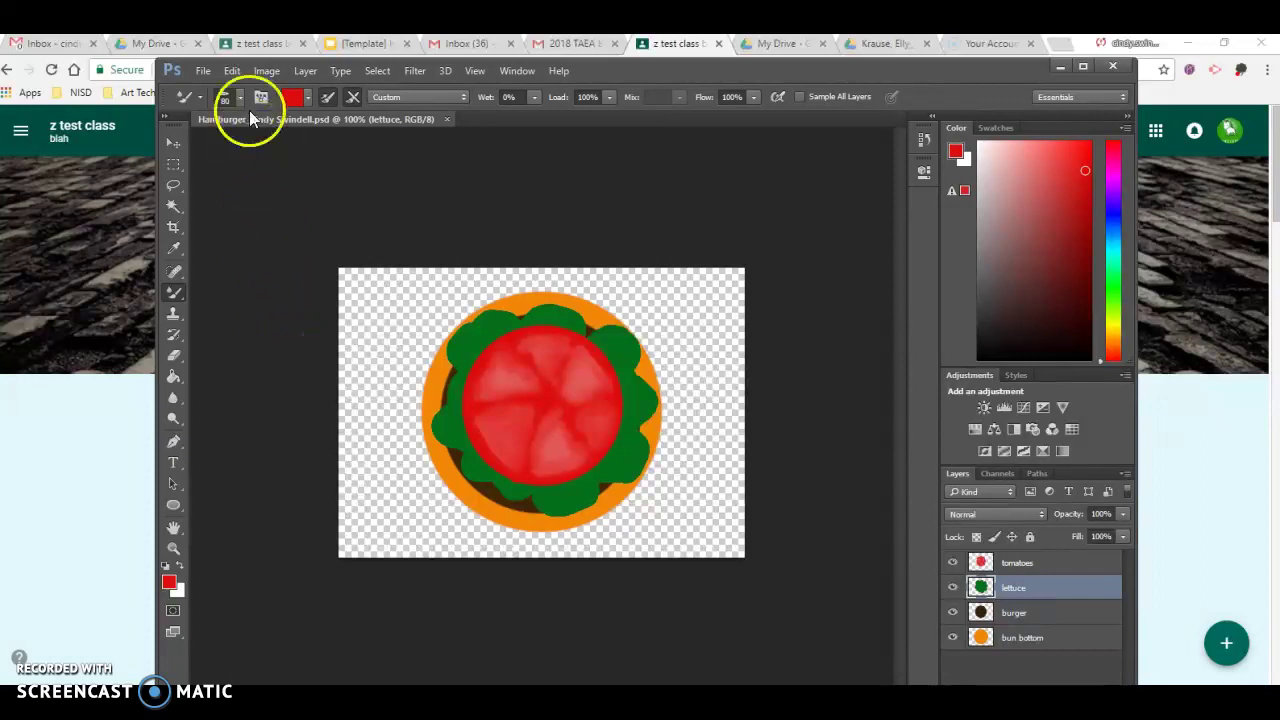
Save the layered hamburger as a PSD on the Desktop, replacing the existing file with Maximize Compatibility on
click(203, 70)
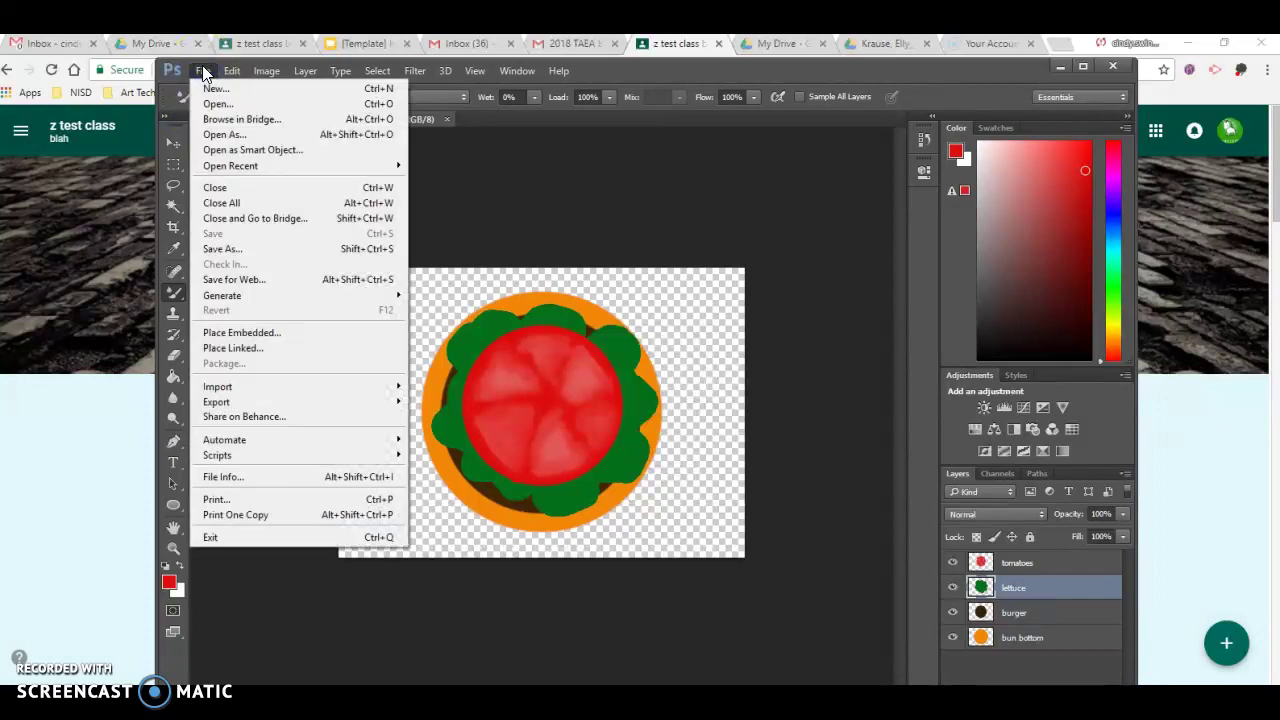
click(212, 249)
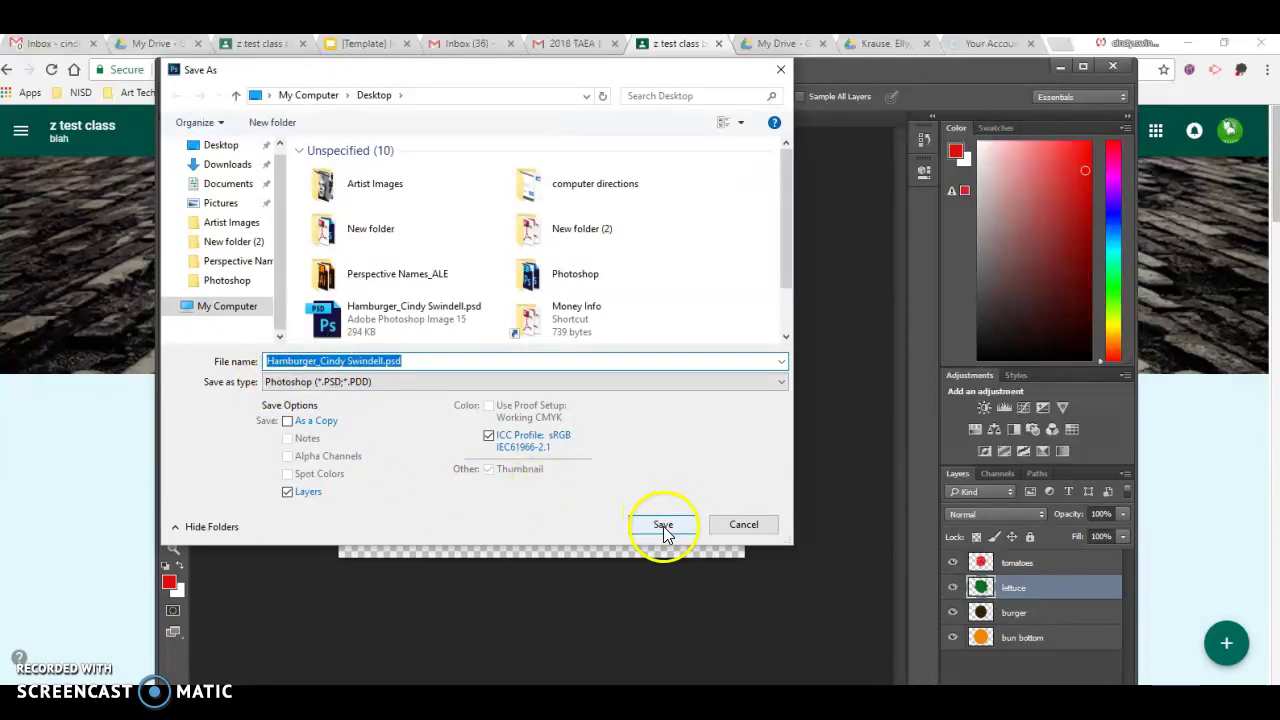
click(222, 145)
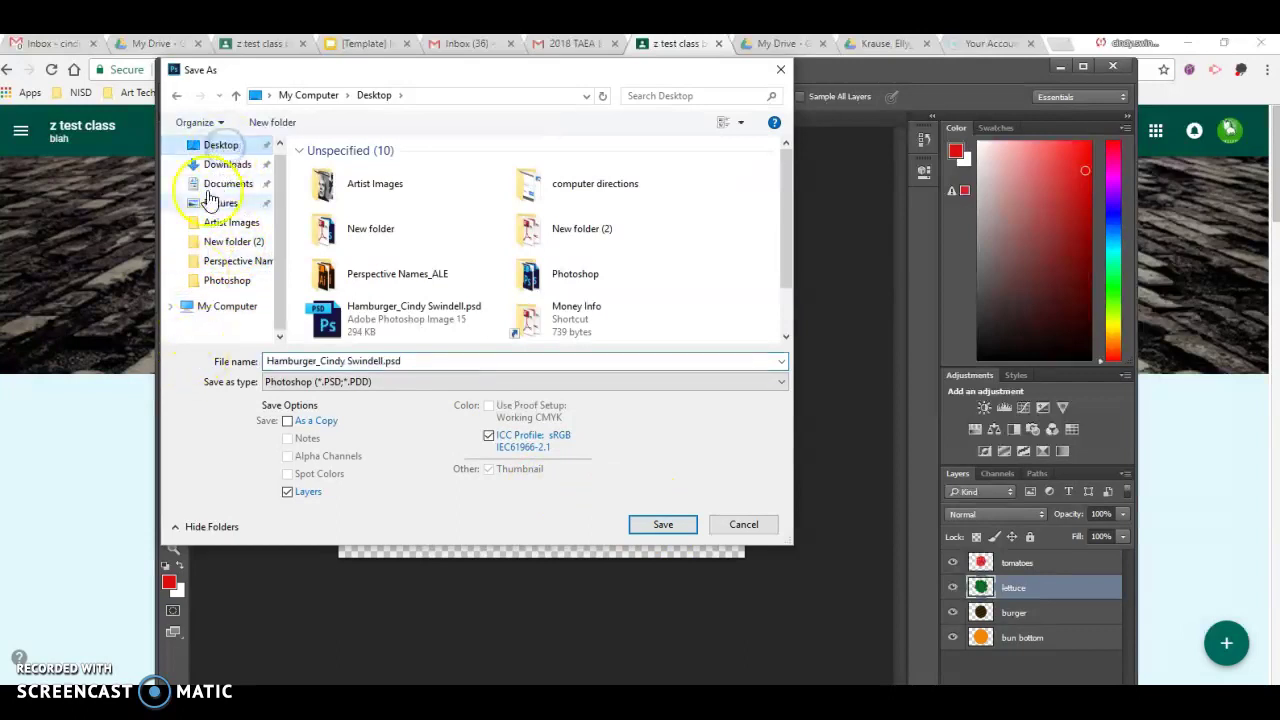
click(657, 525)
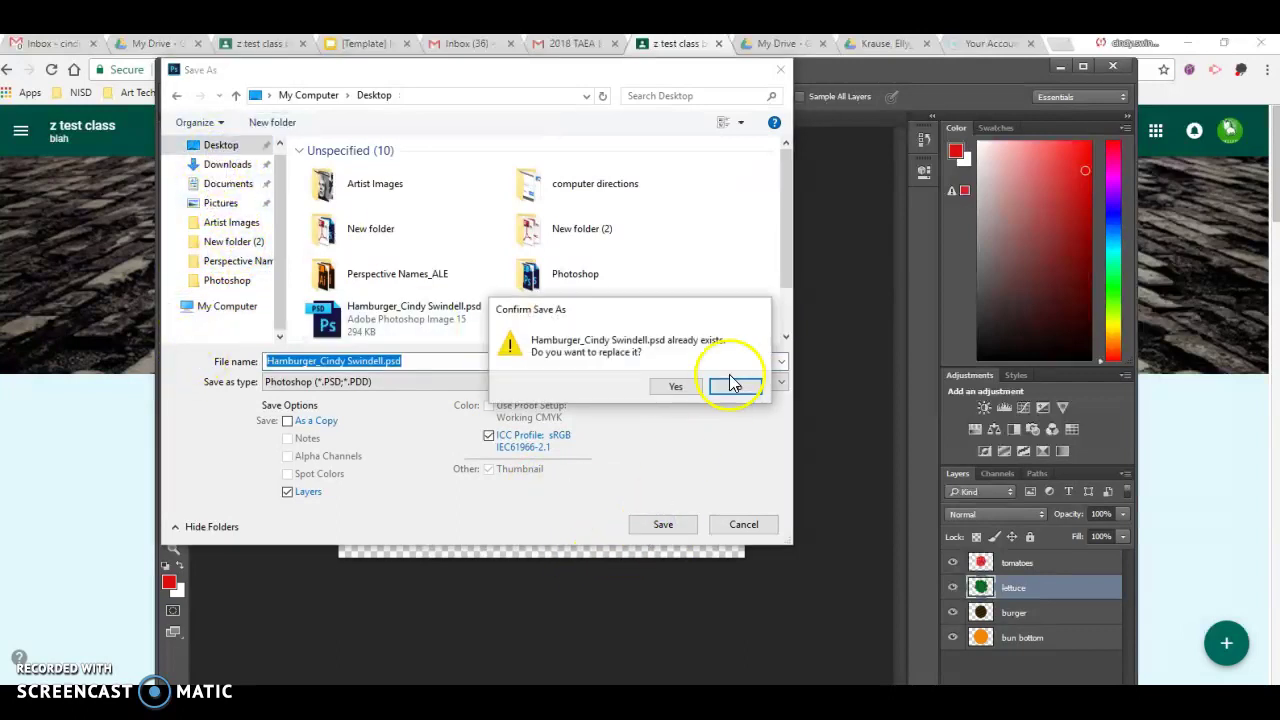
click(679, 381)
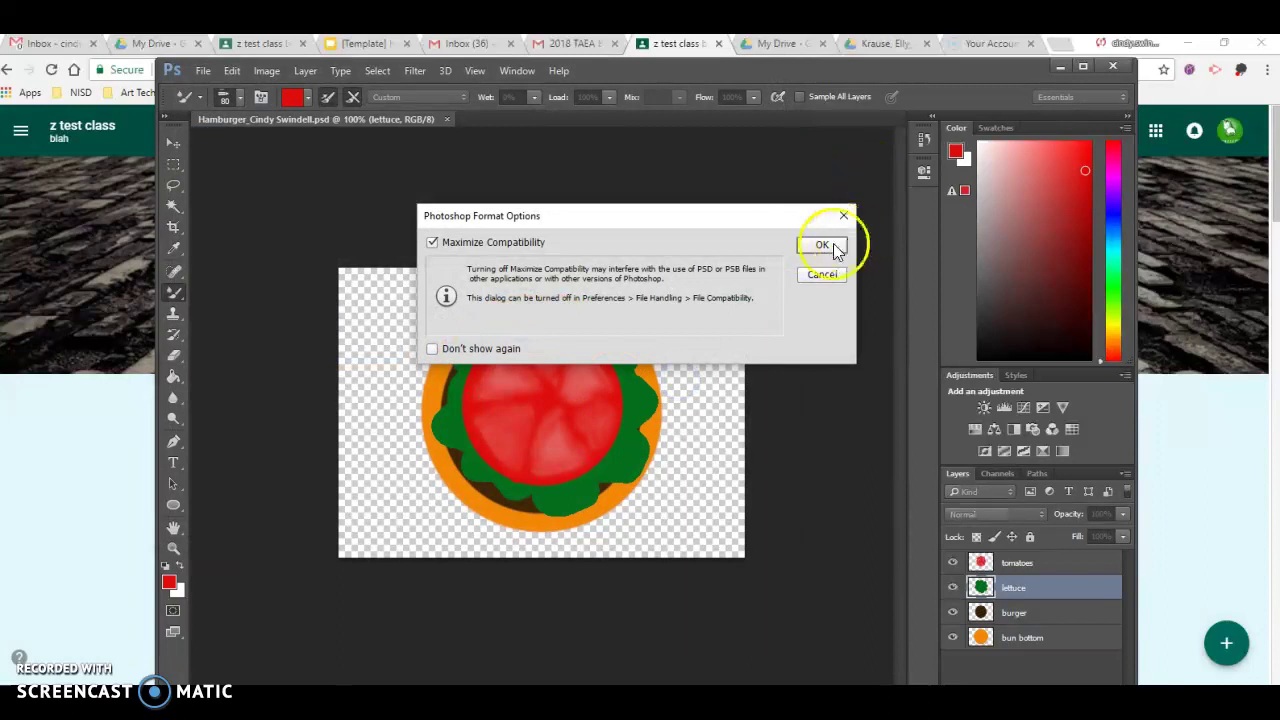
click(818, 246)
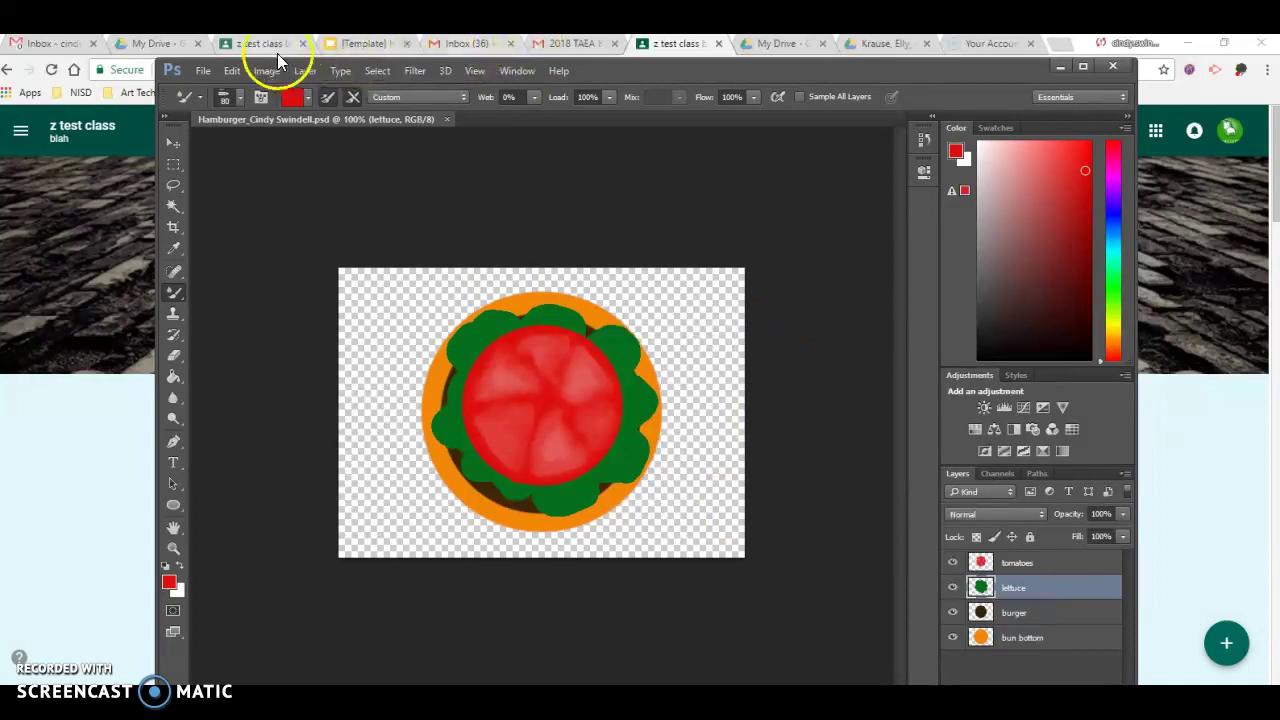
Go to the z test class in Classroom and open the Hamburger in Photoshop assignment
click(695, 45)
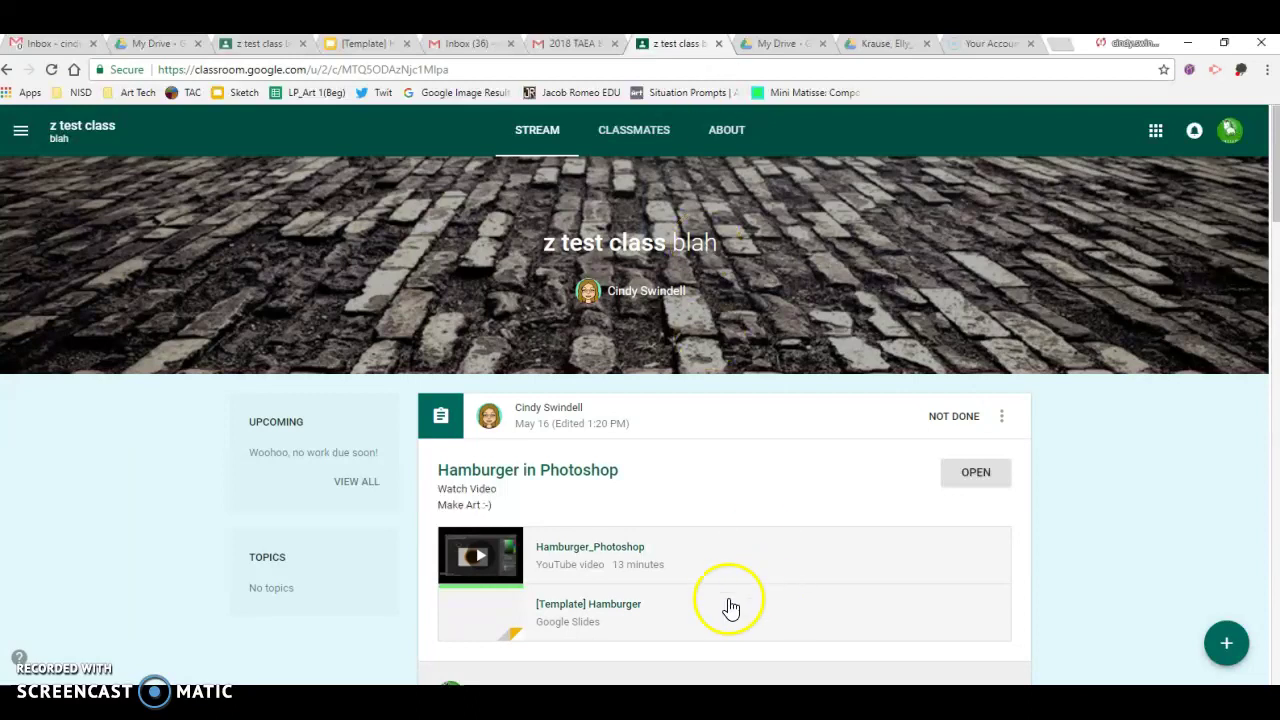
click(983, 474)
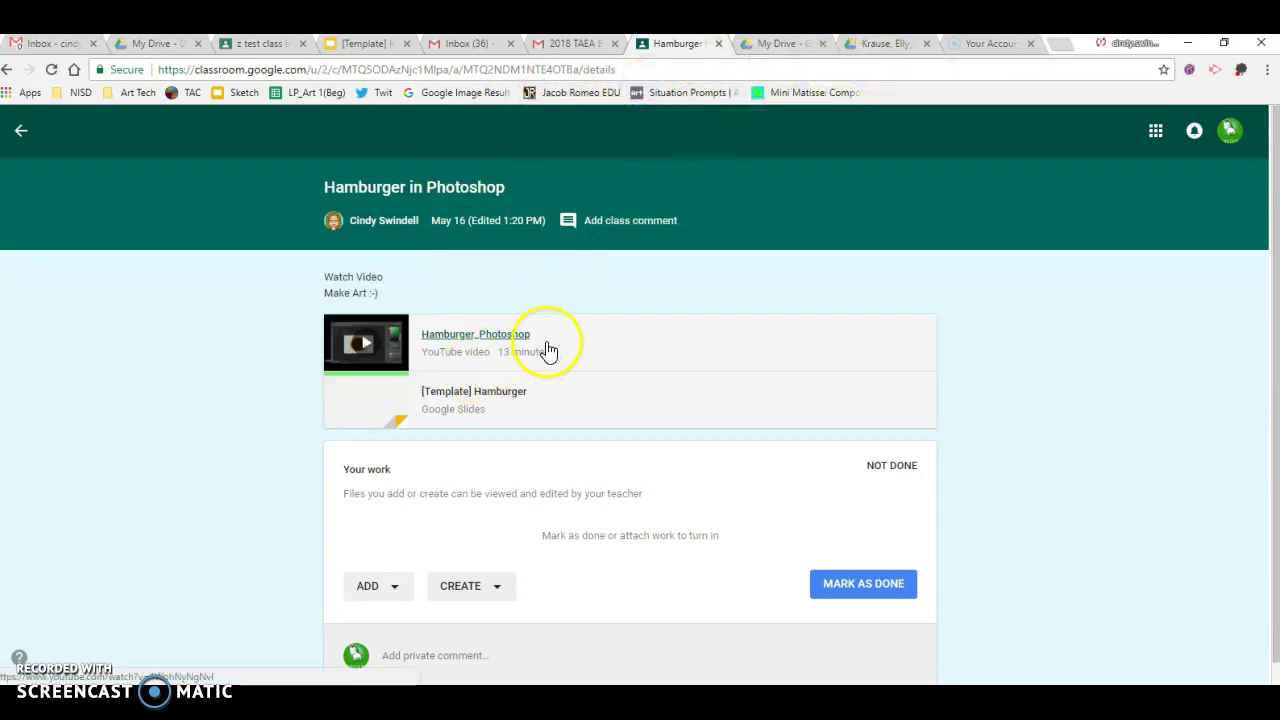
Go from the Google apps grid to My Drive and open the ART PORTFOLIO folder
click(1154, 140)
click(1154, 140)
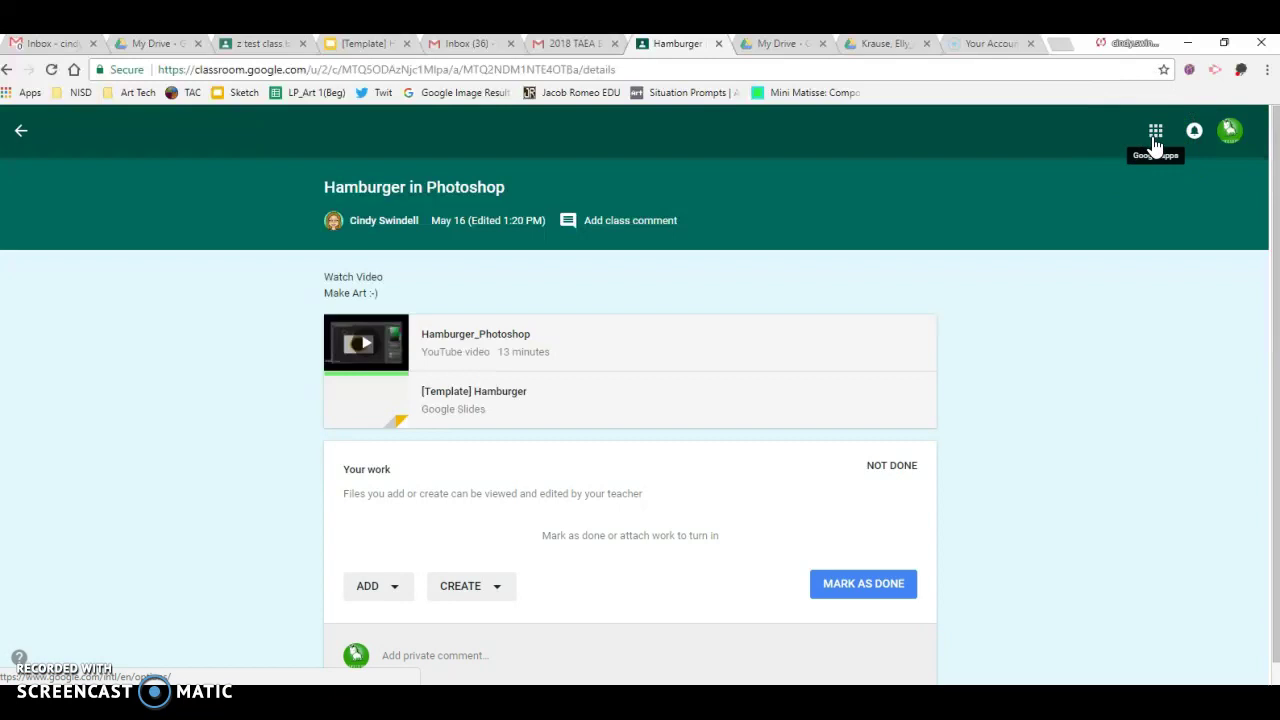
click(1155, 140)
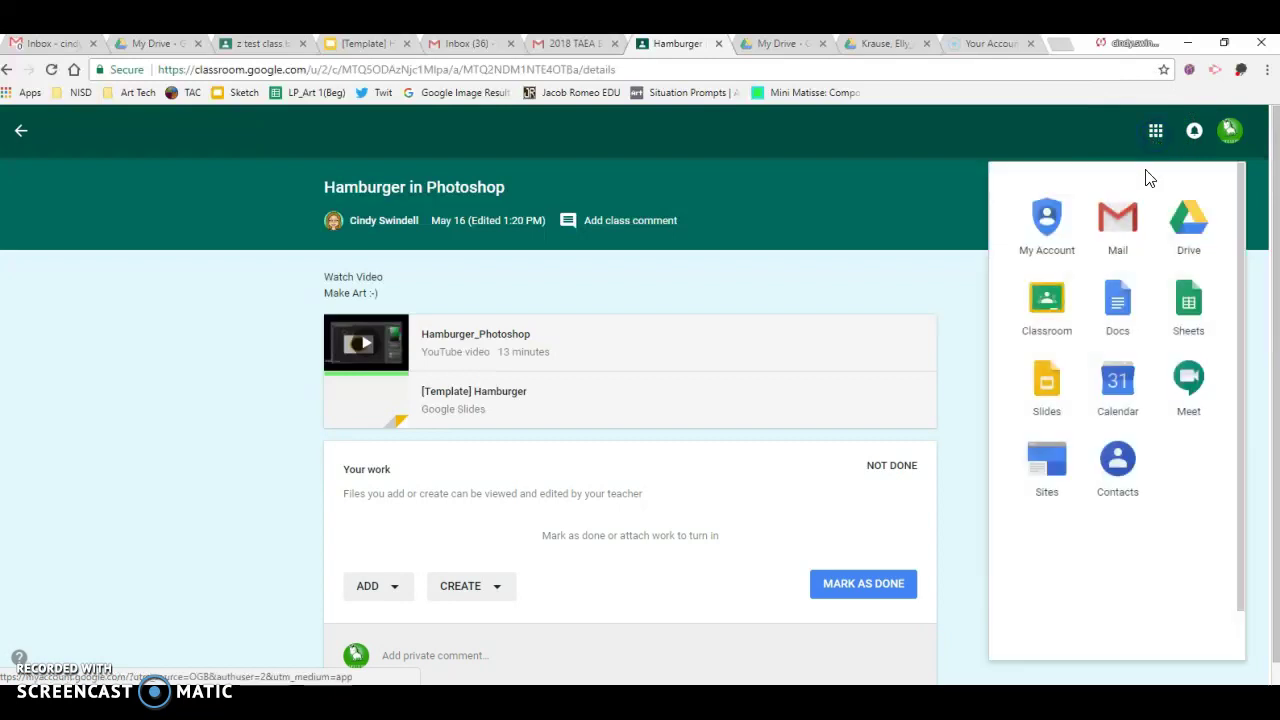
click(773, 46)
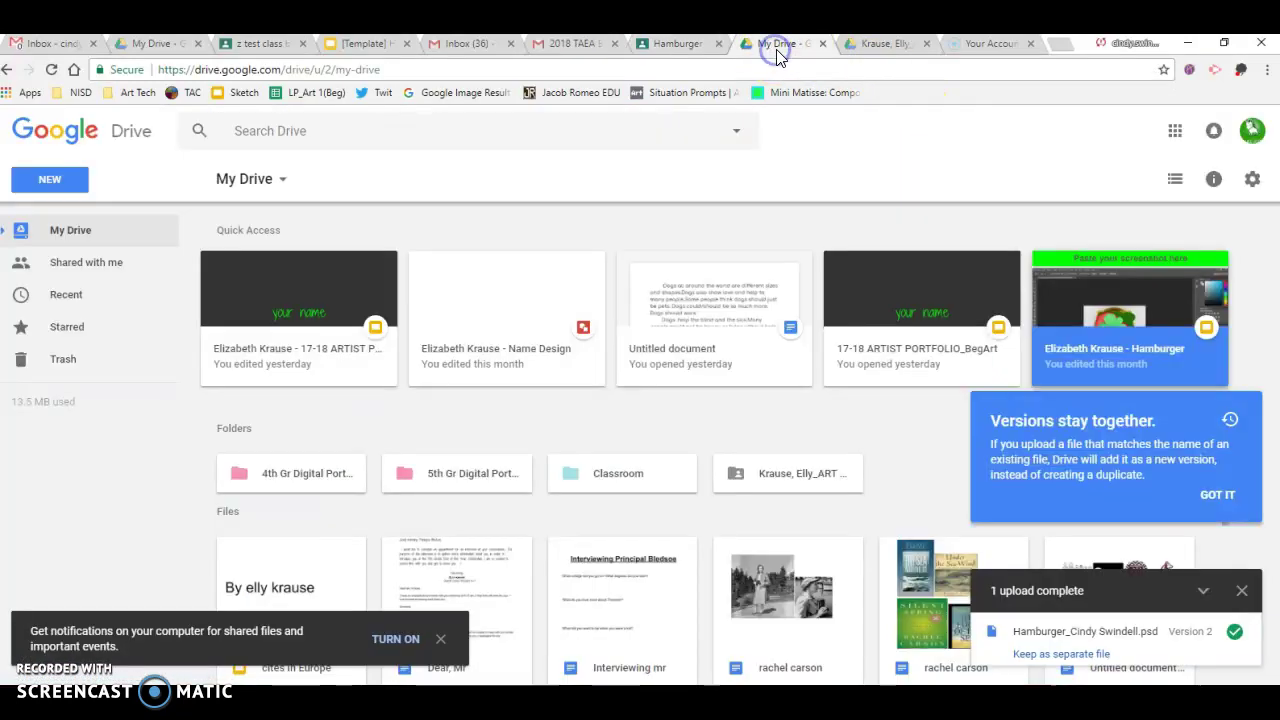
click(789, 420)
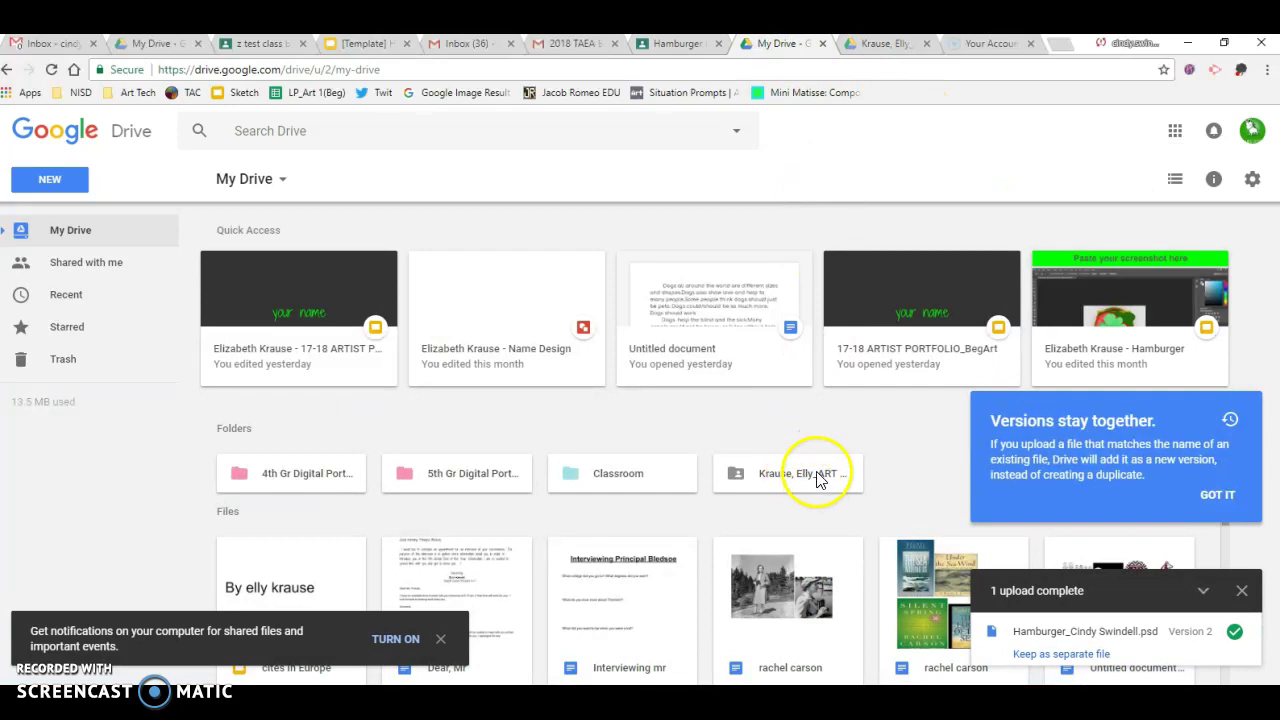
click(812, 478)
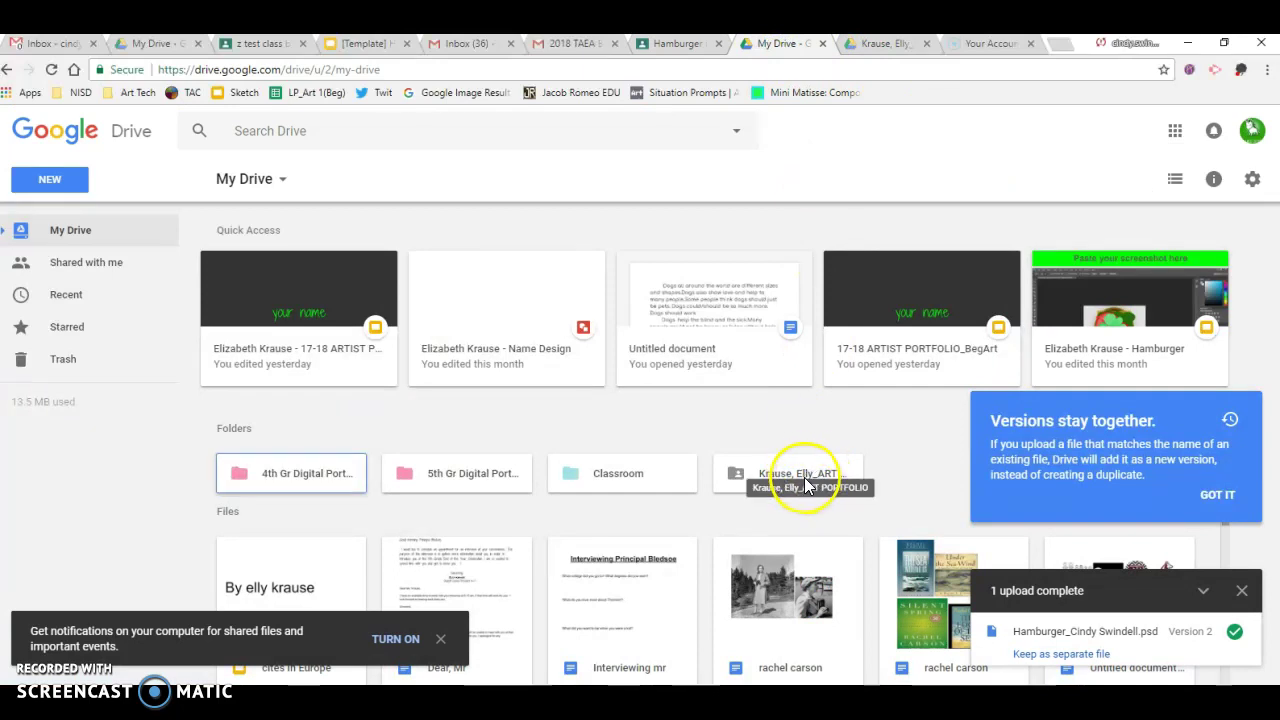
double_click(793, 474)
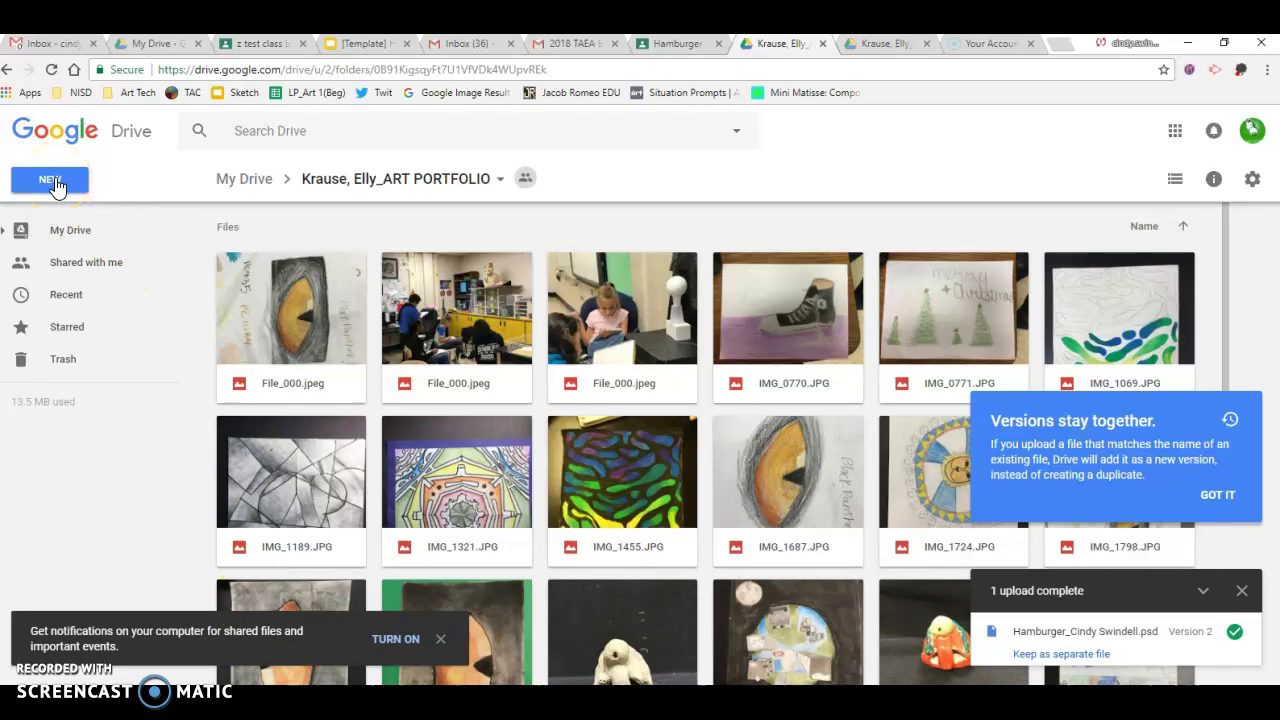
Upload the hamburger PSD from the Desktop into the ART PORTFOLIO folder with New > File upload
click(55, 182)
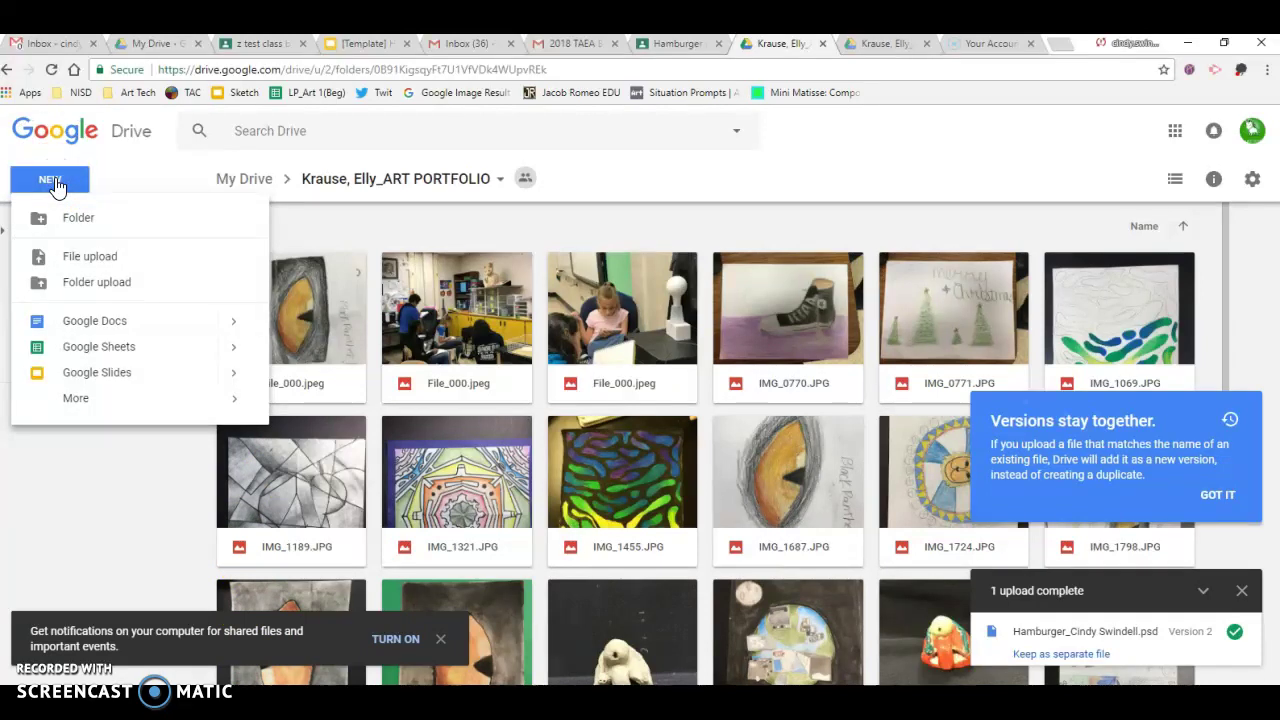
click(62, 262)
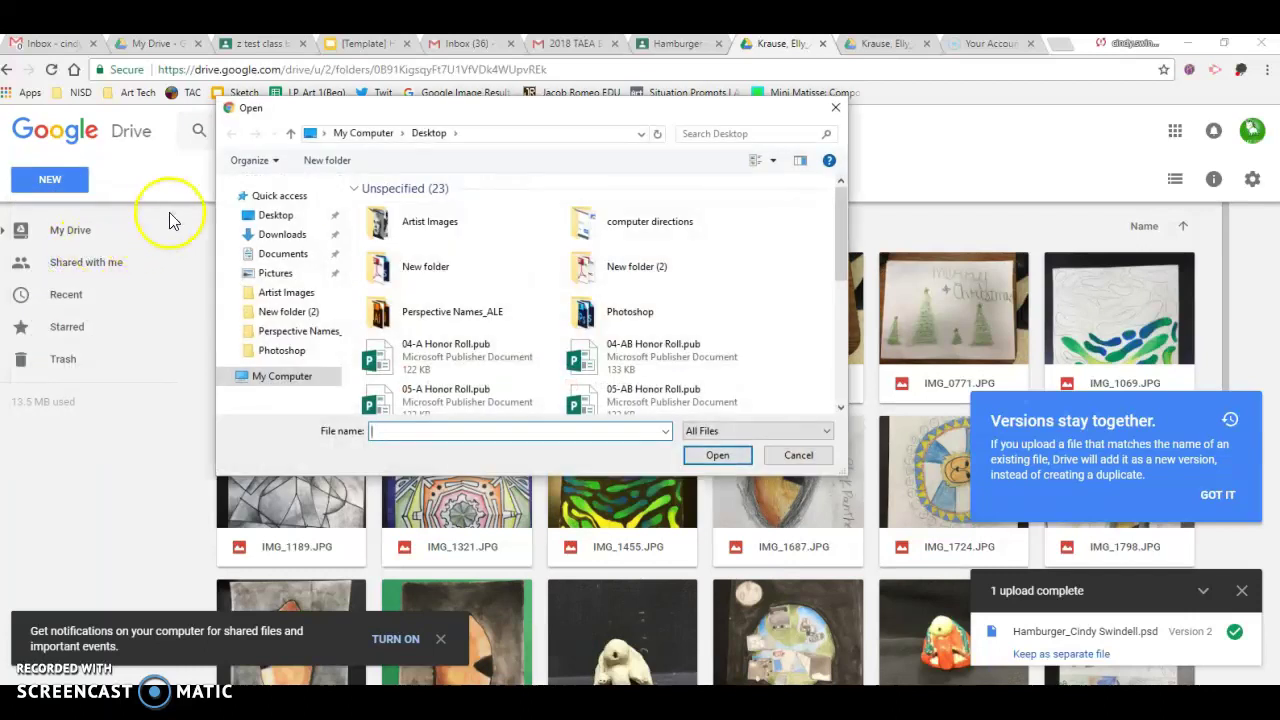
click(265, 225)
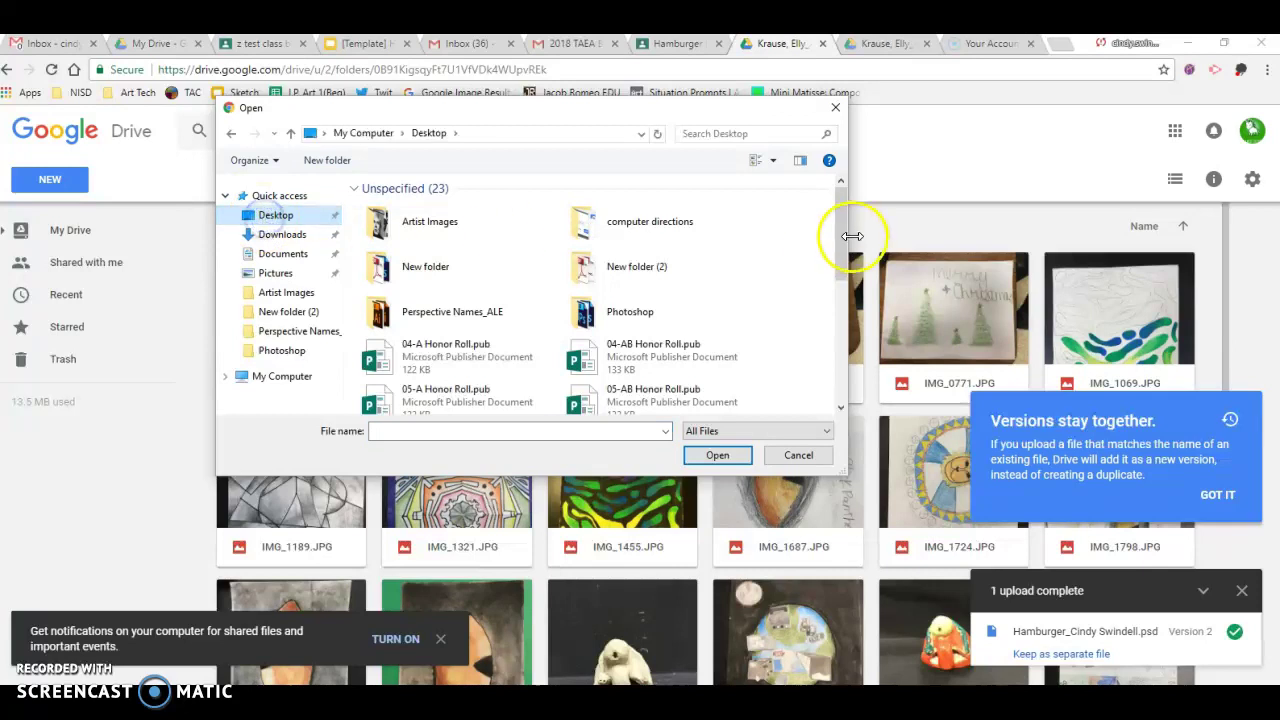
drag(845, 250, 843, 330)
click(668, 333)
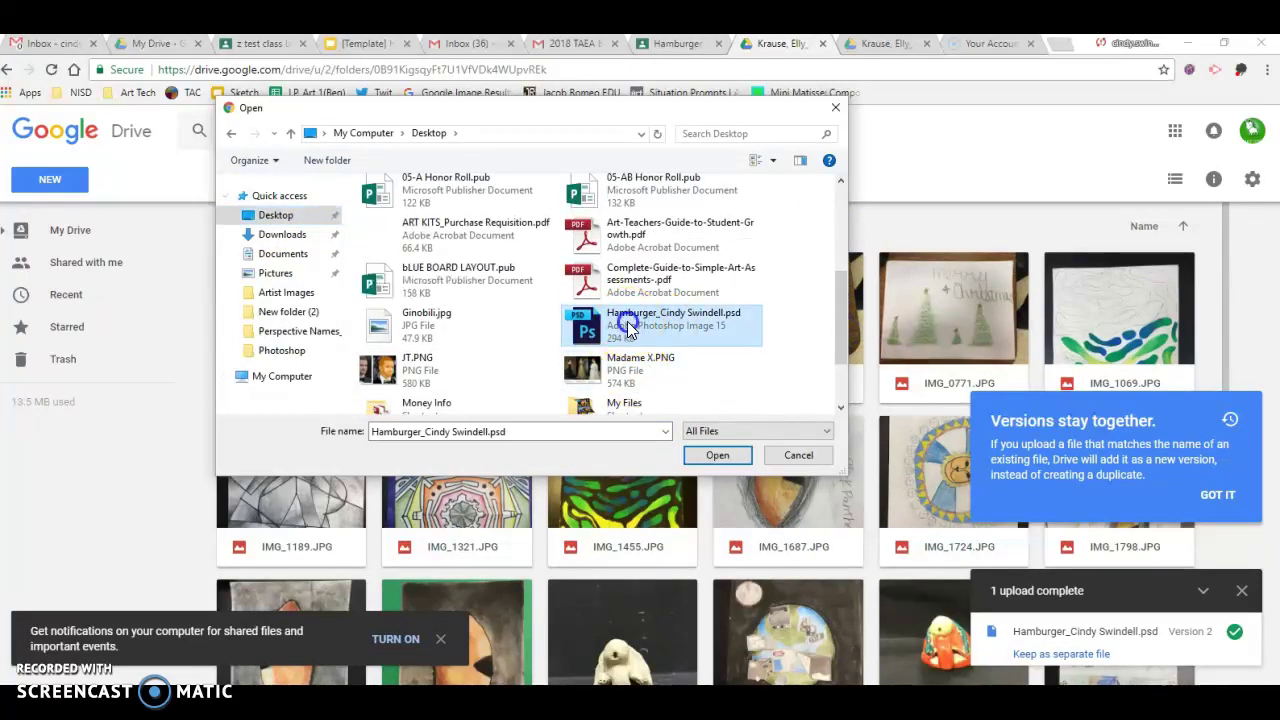
double_click(628, 333)
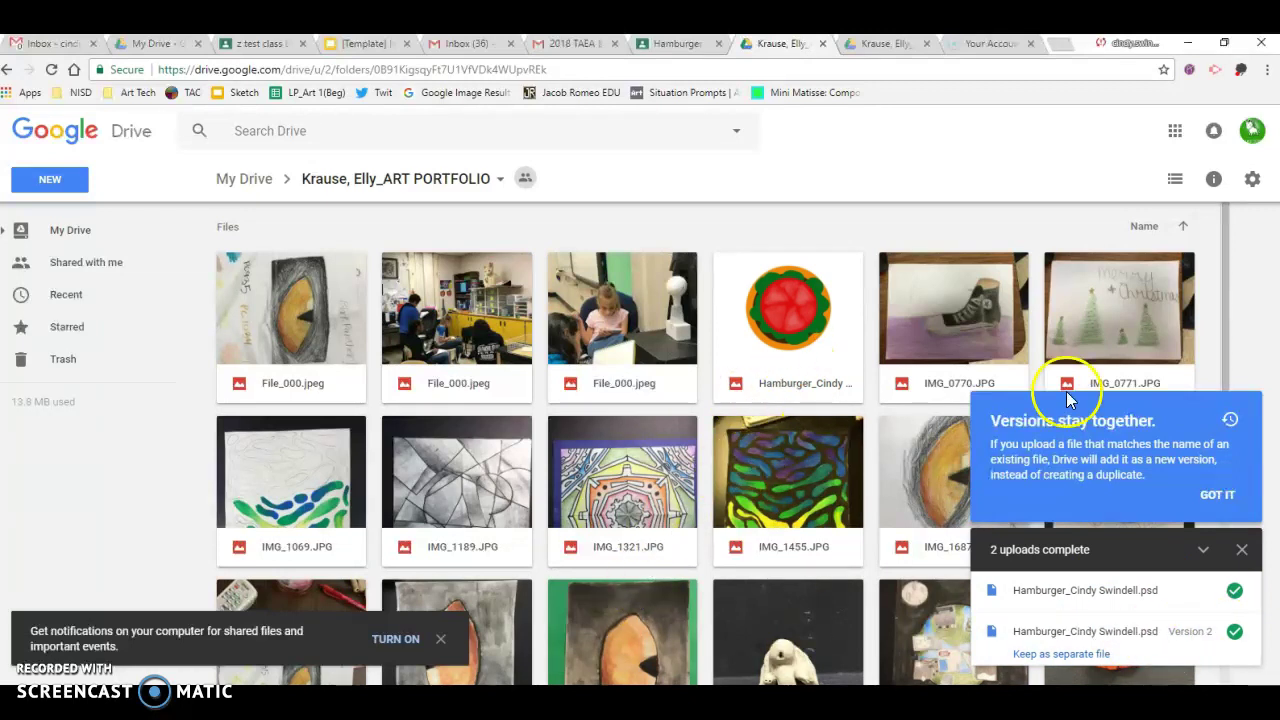
Preview the uploaded hamburger PSD in Drive, download it, and return to Photoshop
double_click(771, 298)
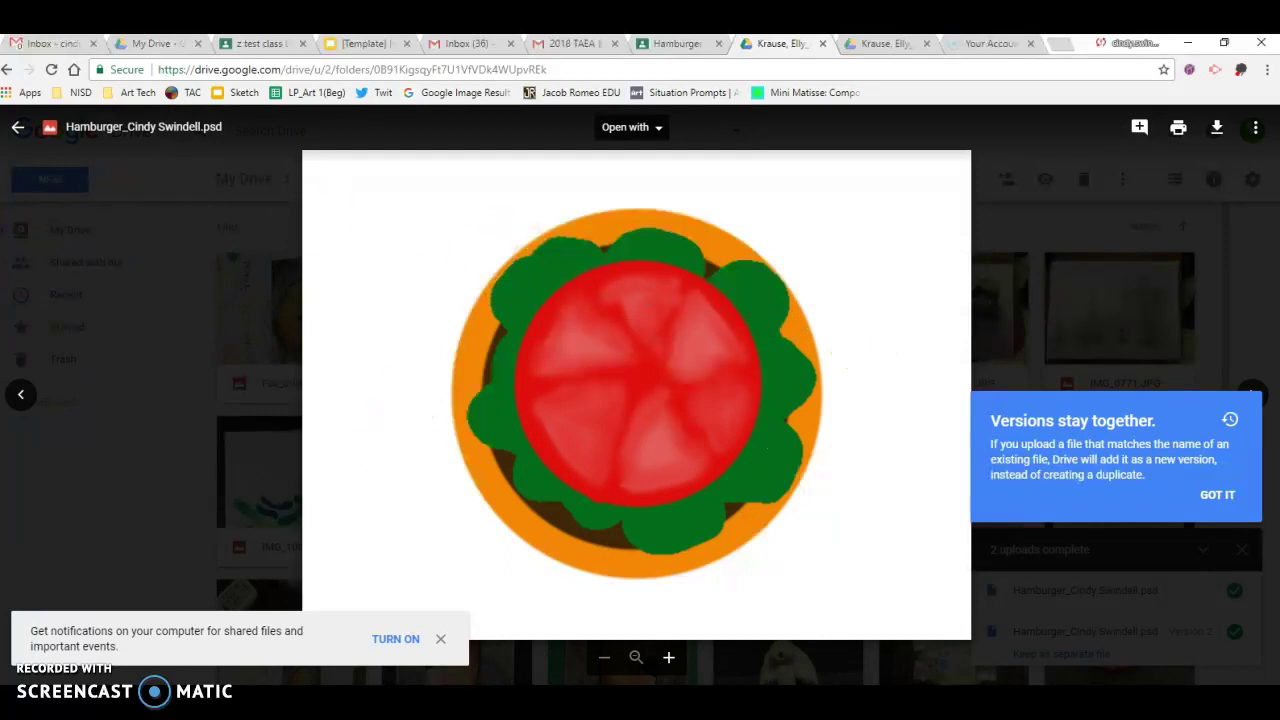
click(22, 128)
double_click(795, 355)
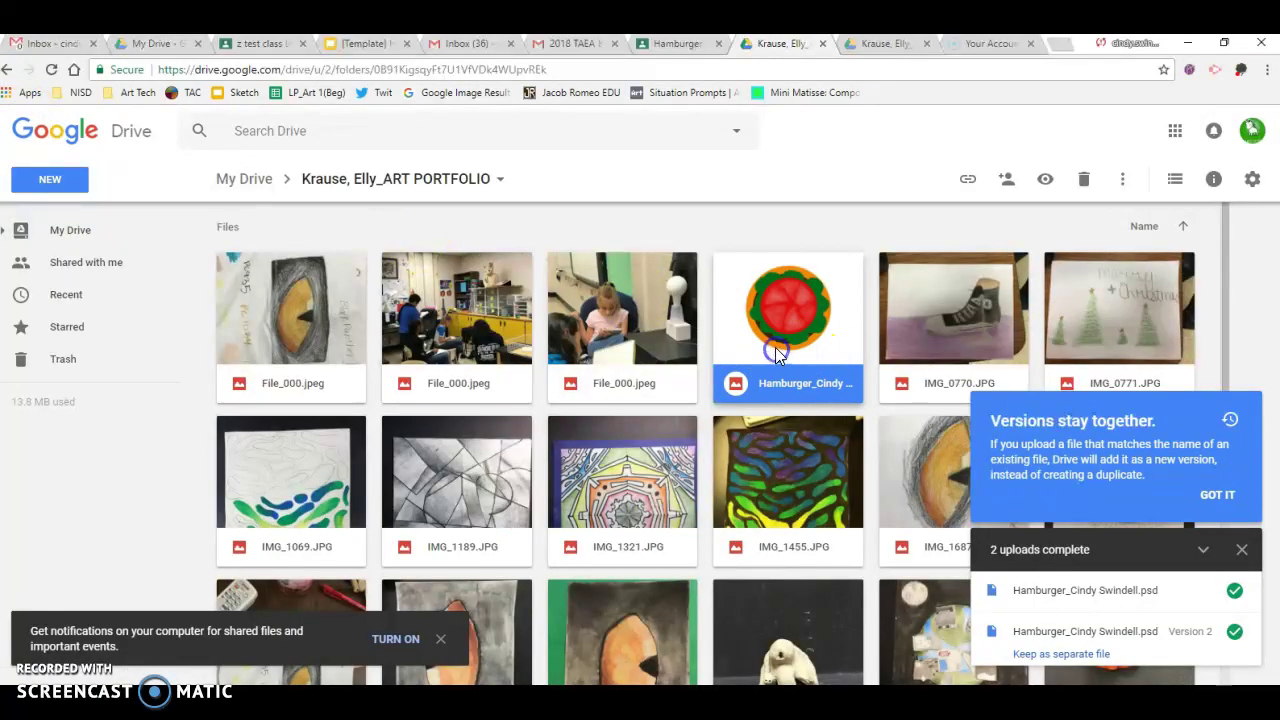
click(1217, 130)
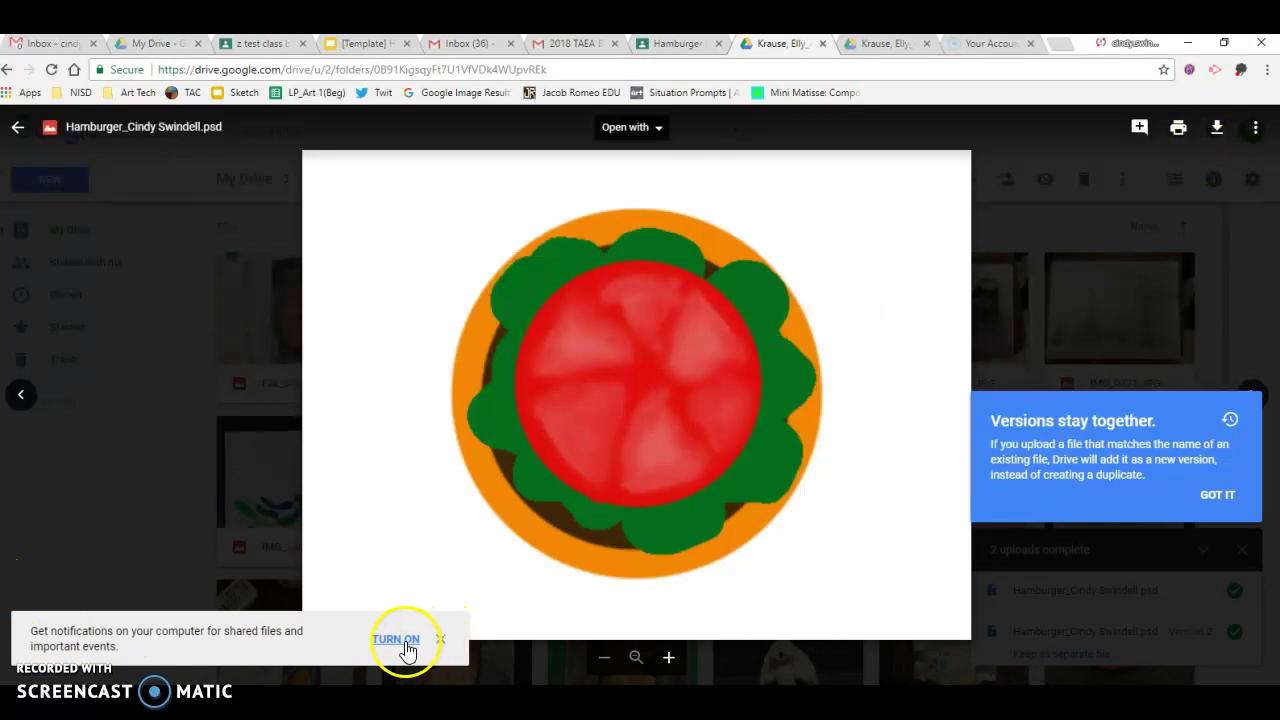
click(442, 638)
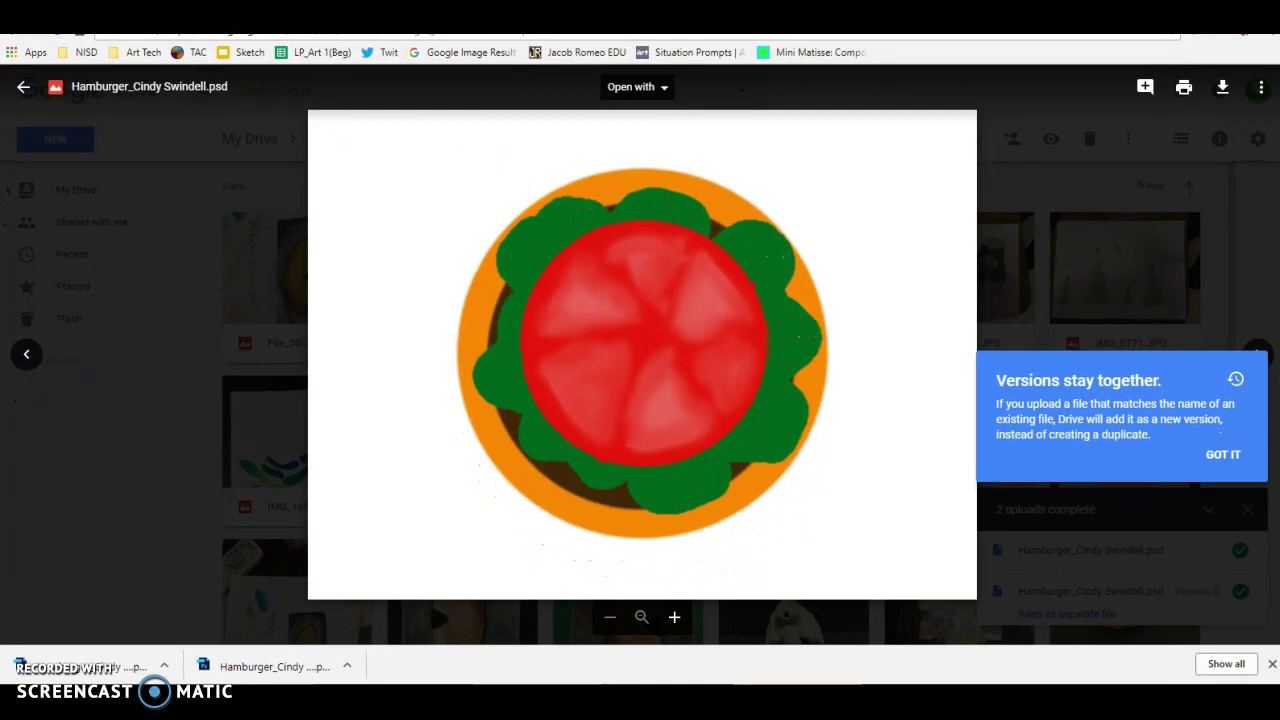
key(alt+Tab)
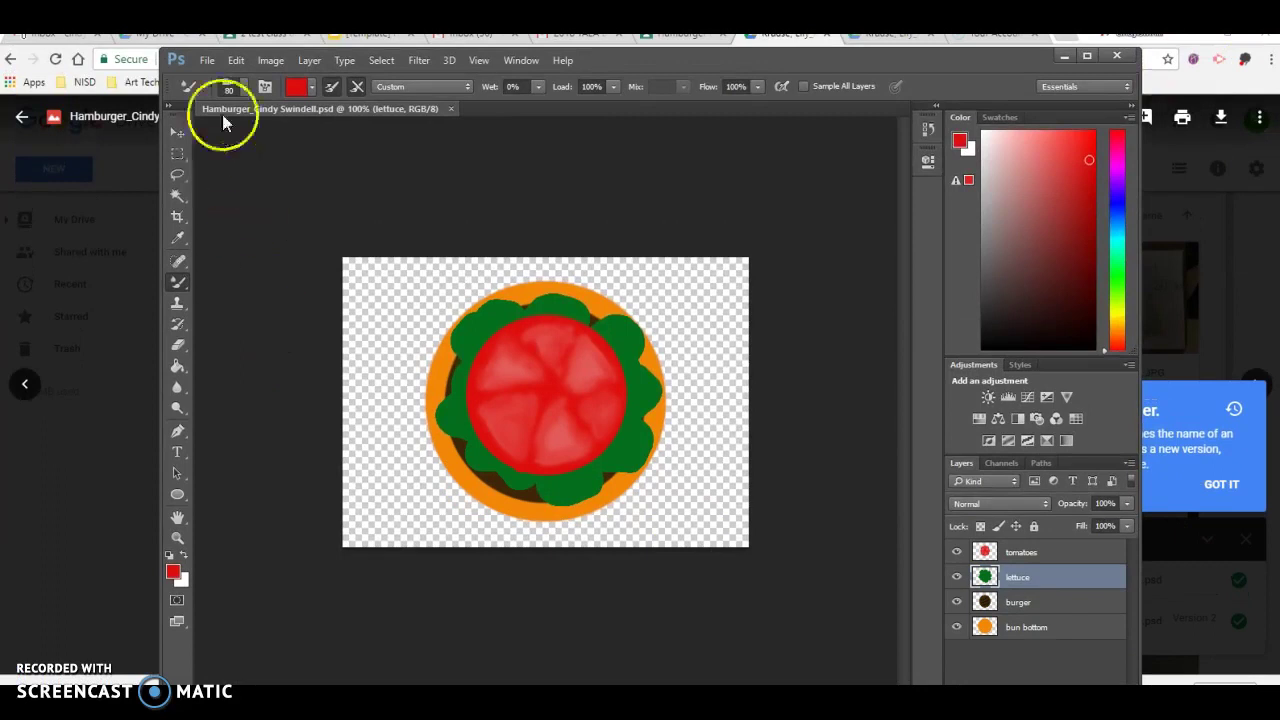
Close the original hamburger document and open the newest downloaded hamburger (1).psd from Downloads
click(207, 60)
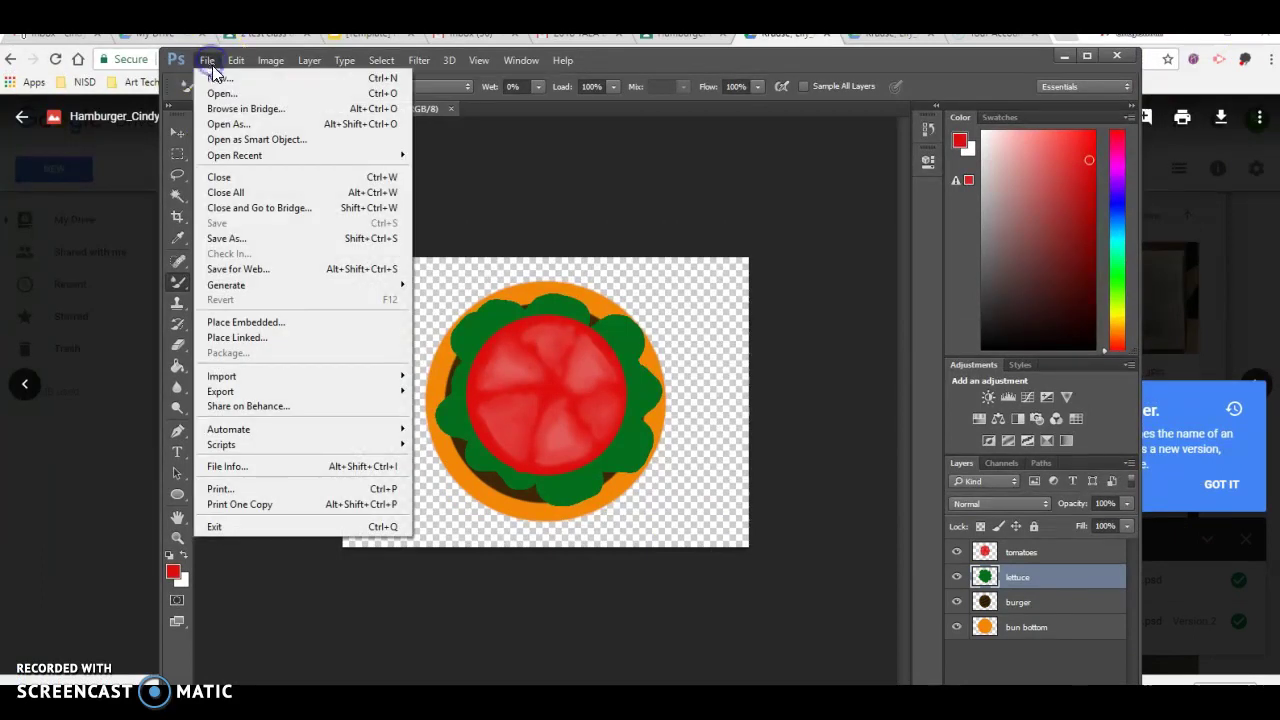
click(232, 178)
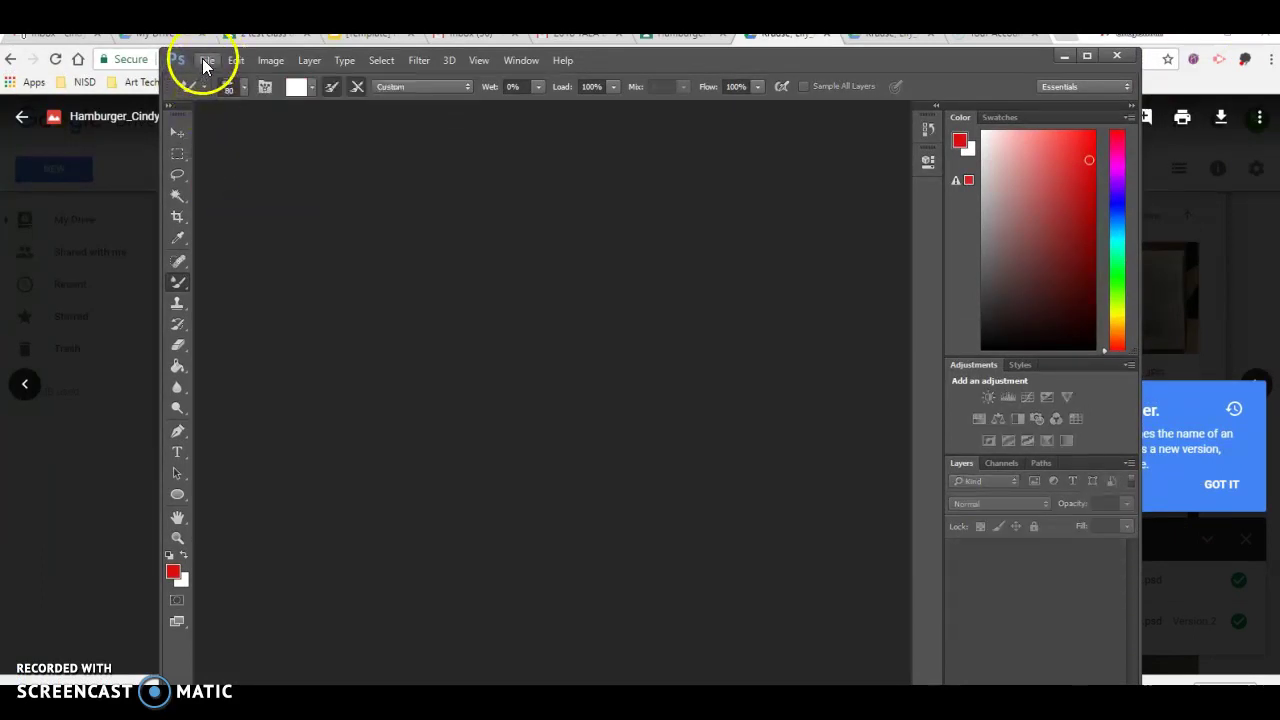
click(207, 60)
click(214, 94)
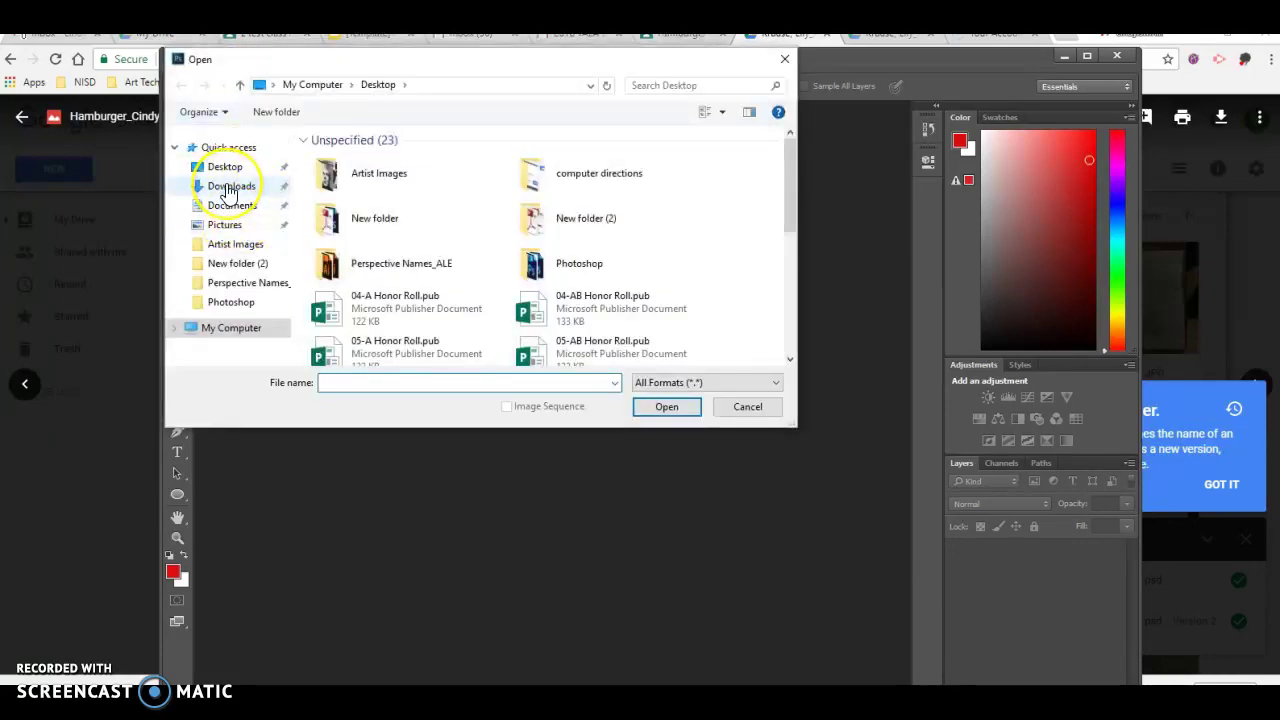
click(229, 189)
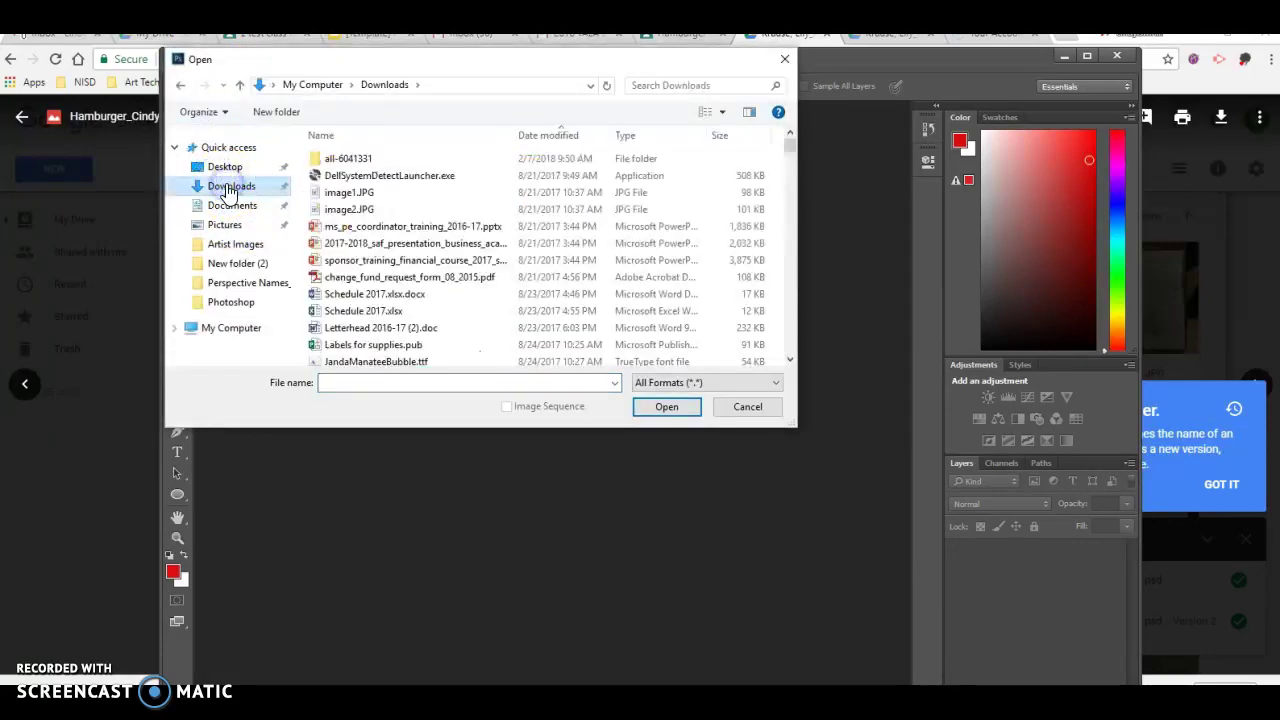
click(565, 138)
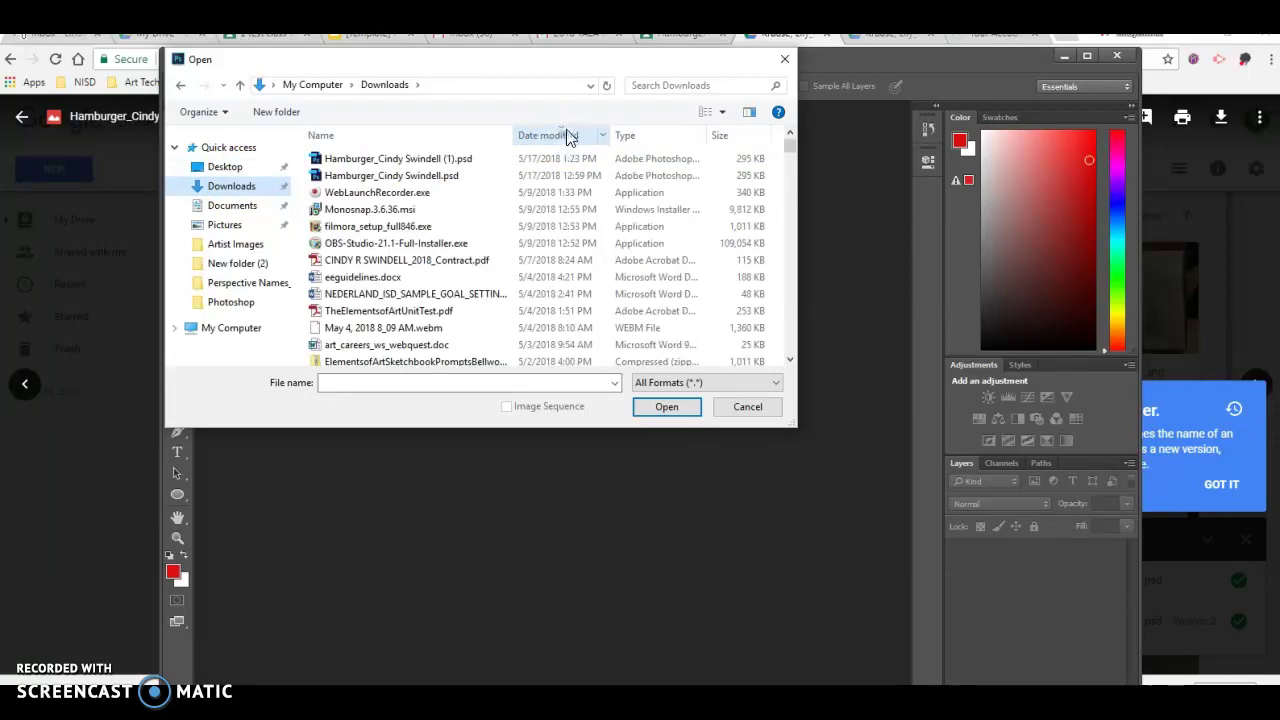
click(407, 160)
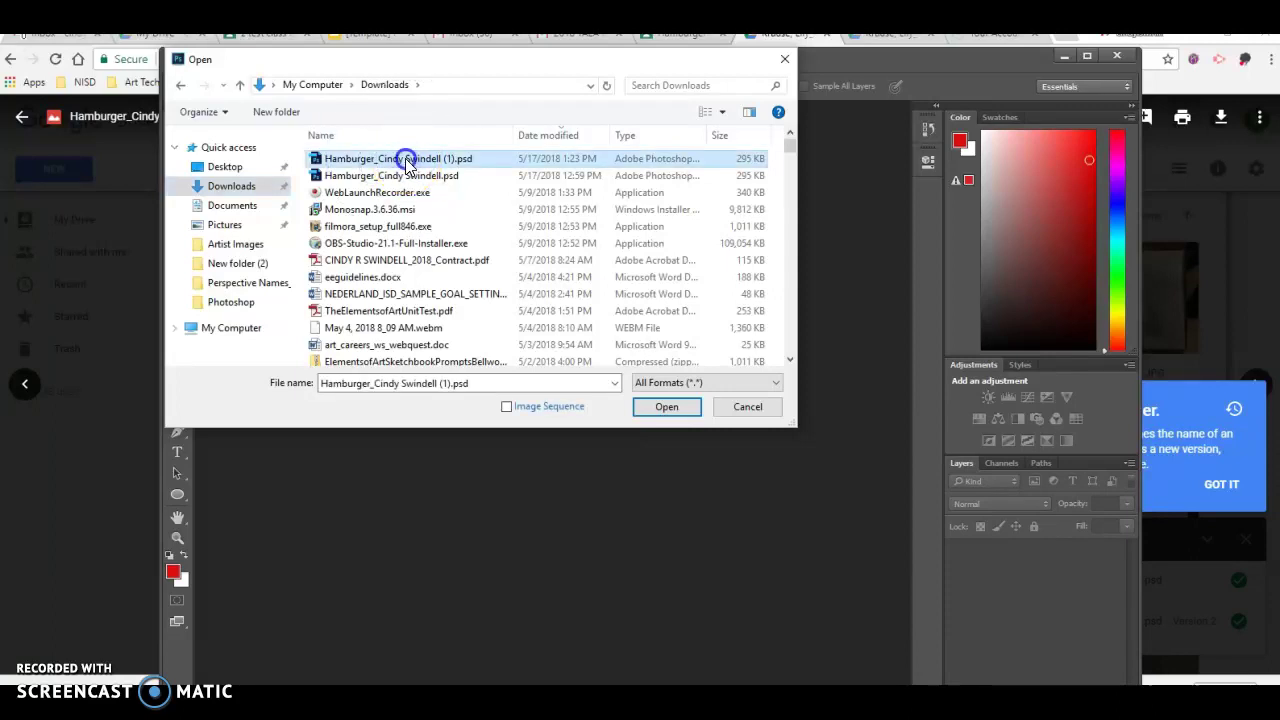
double_click(405, 162)
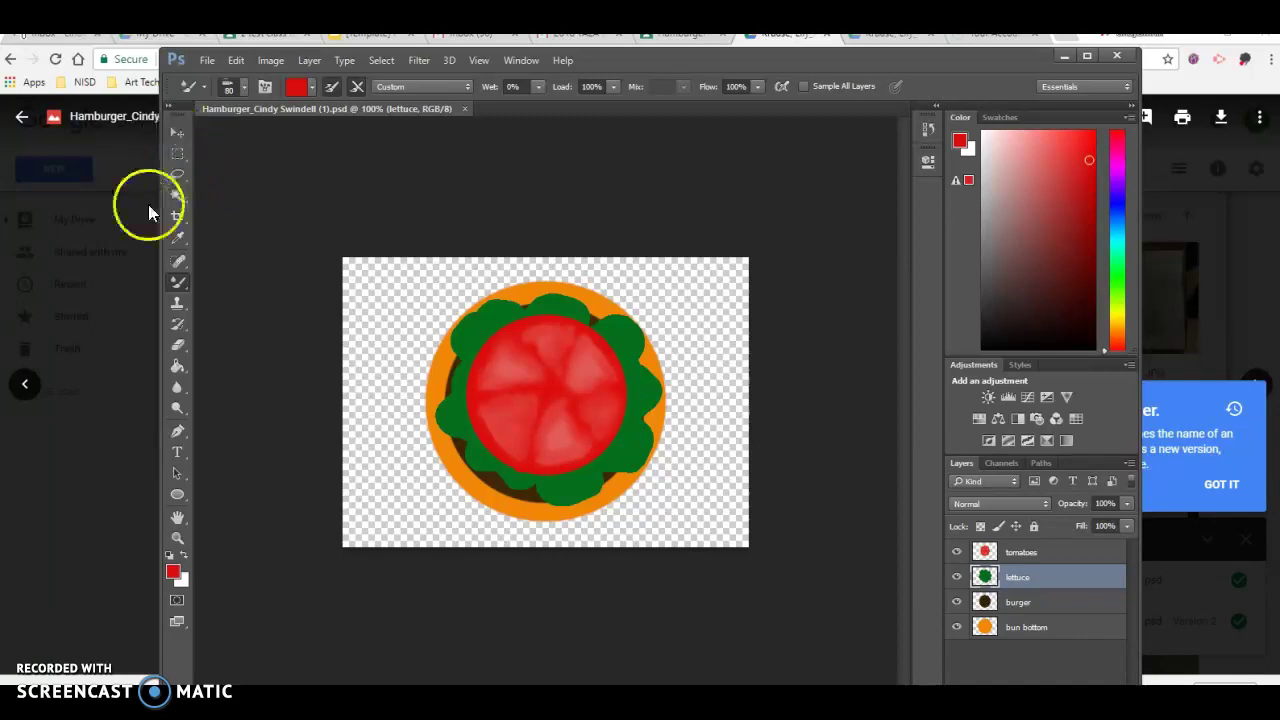
click(174, 134)
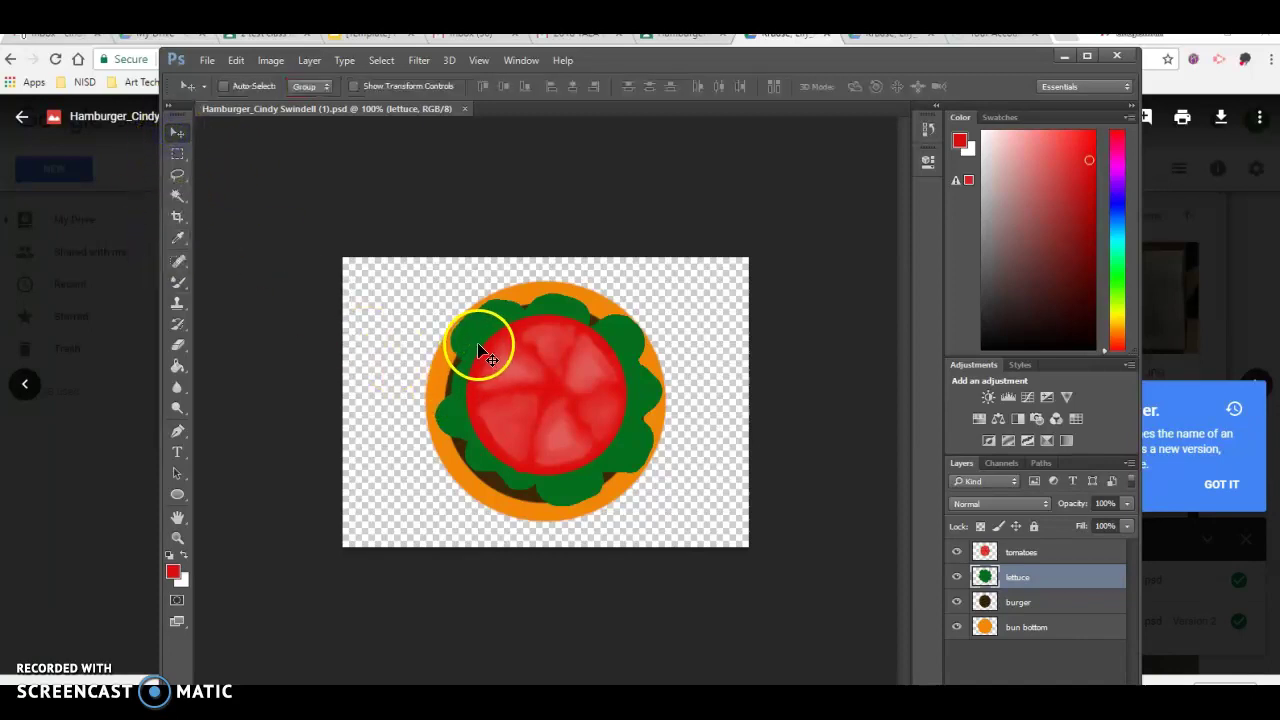
Hide the tomatoes, burger and bun bottom layers, leaving only the lettuce layer visible
click(1050, 552)
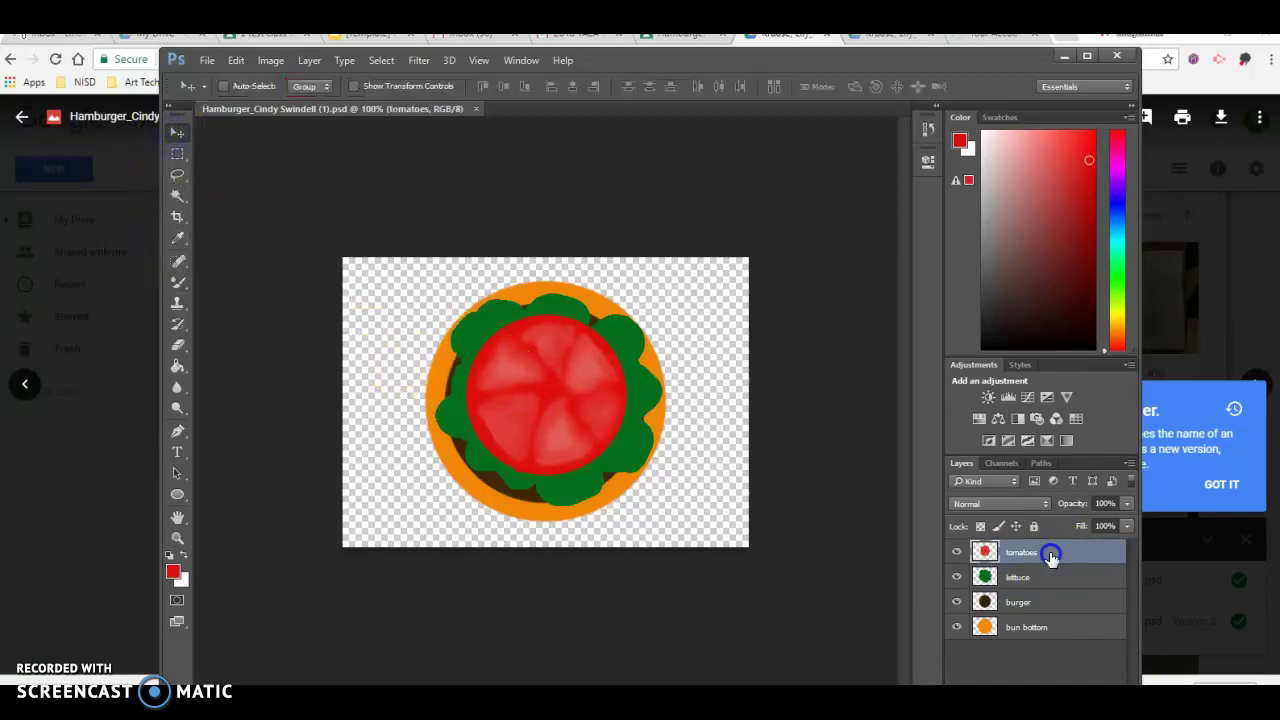
click(956, 578)
click(957, 578)
click(957, 603)
click(957, 627)
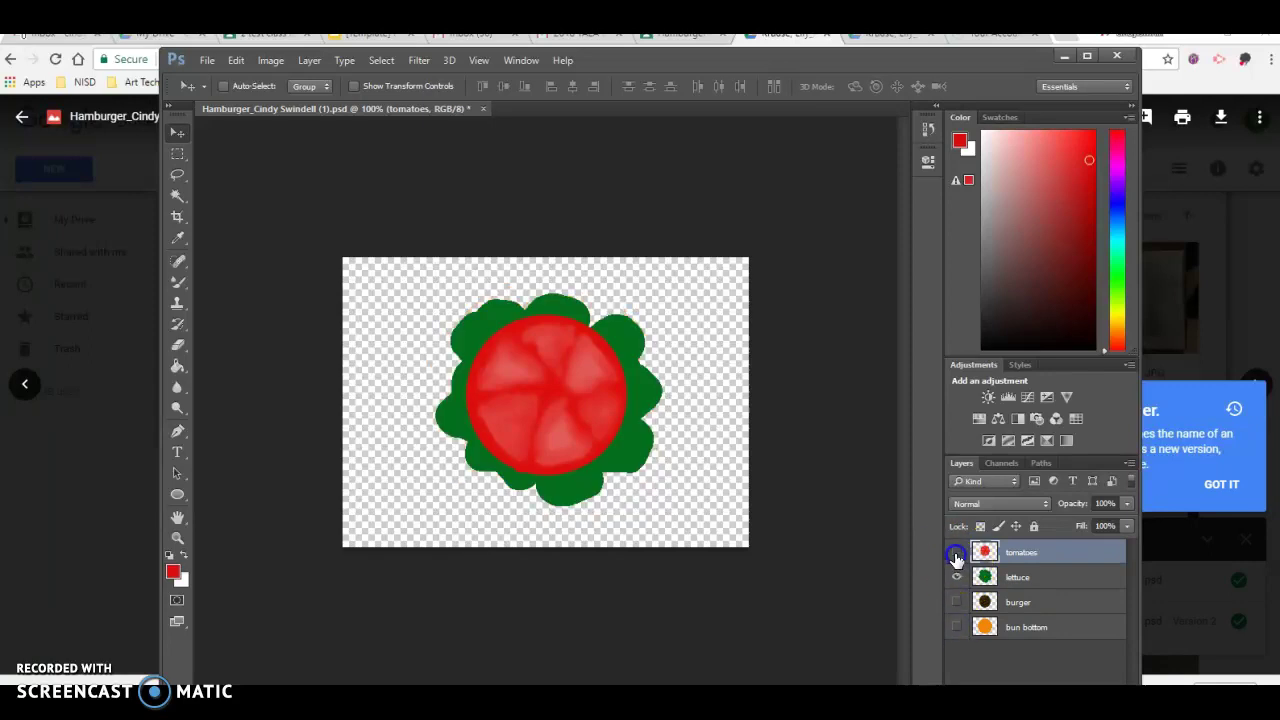
click(956, 553)
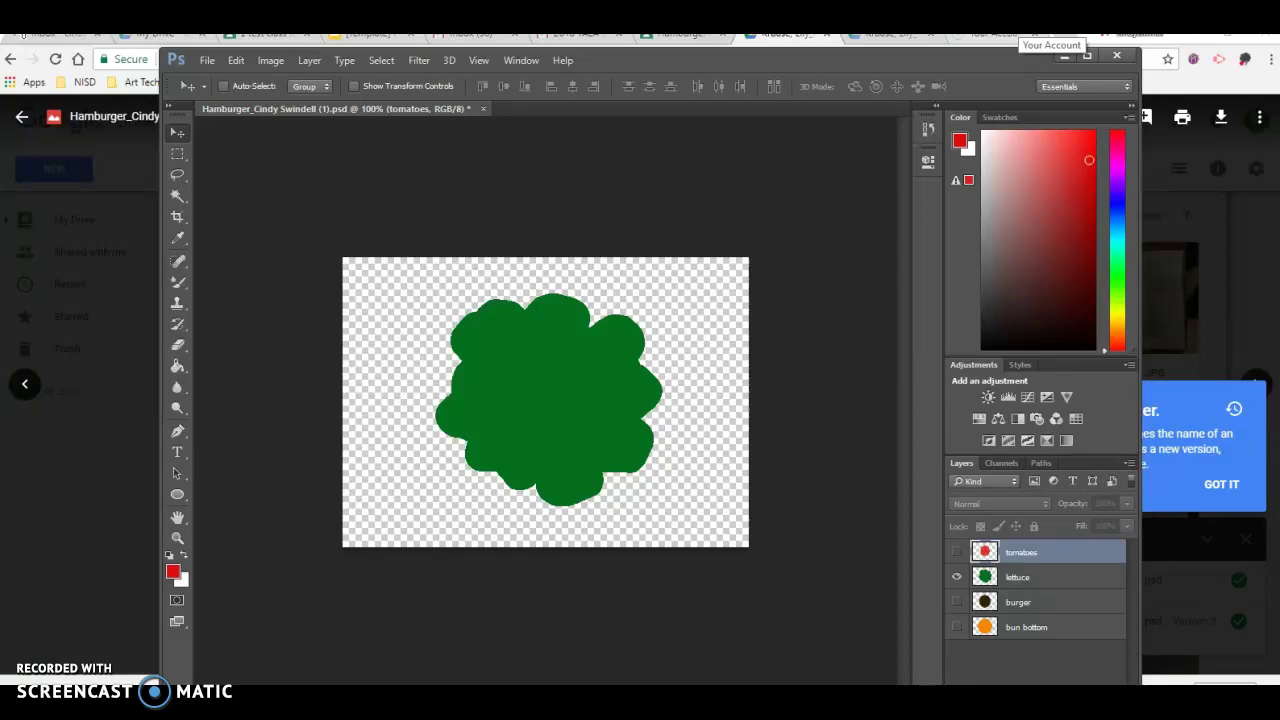
click(207, 60)
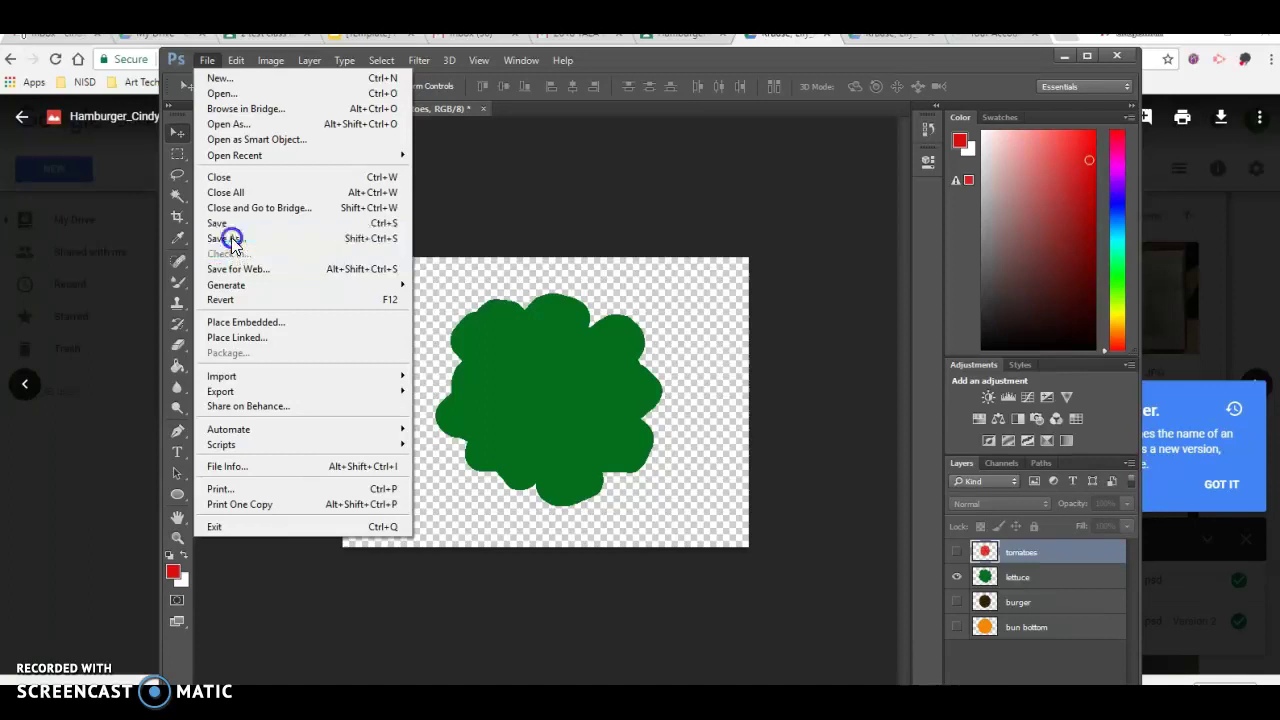
Save the lettuce-only version over the Desktop hamburger PSD, dropping the (1) suffix from the name
click(230, 238)
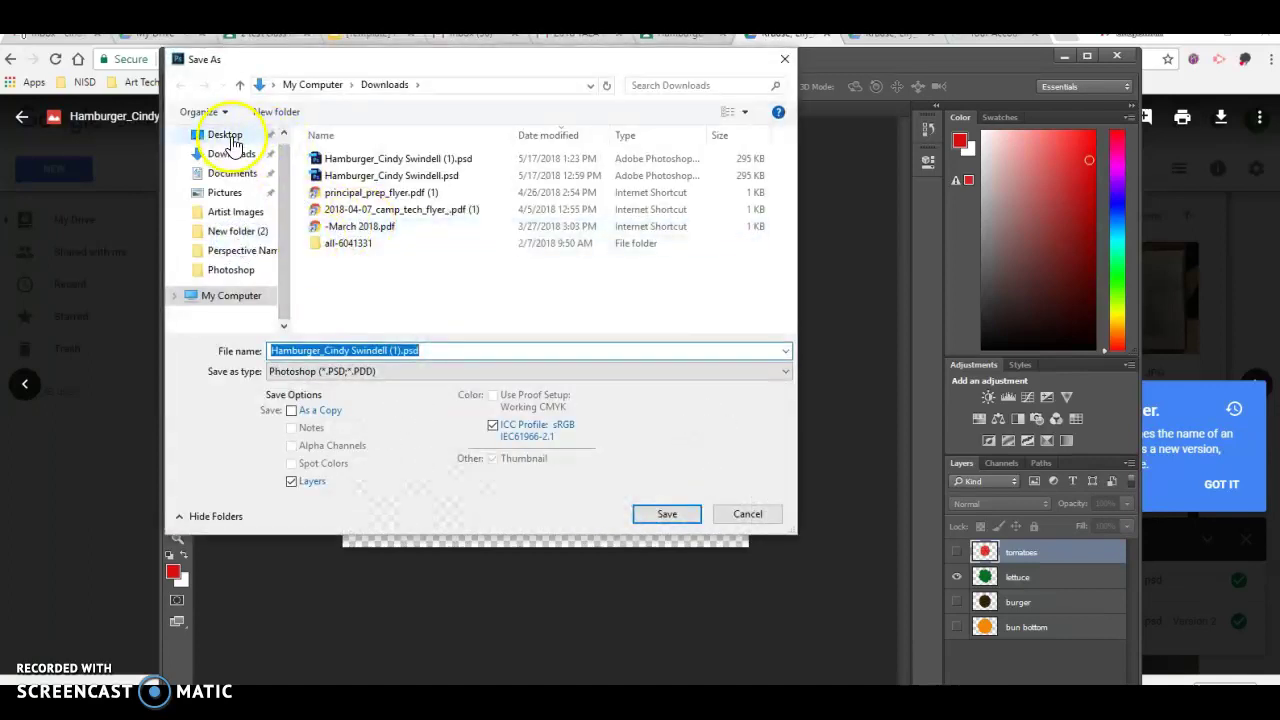
click(226, 136)
click(400, 350)
click(401, 350)
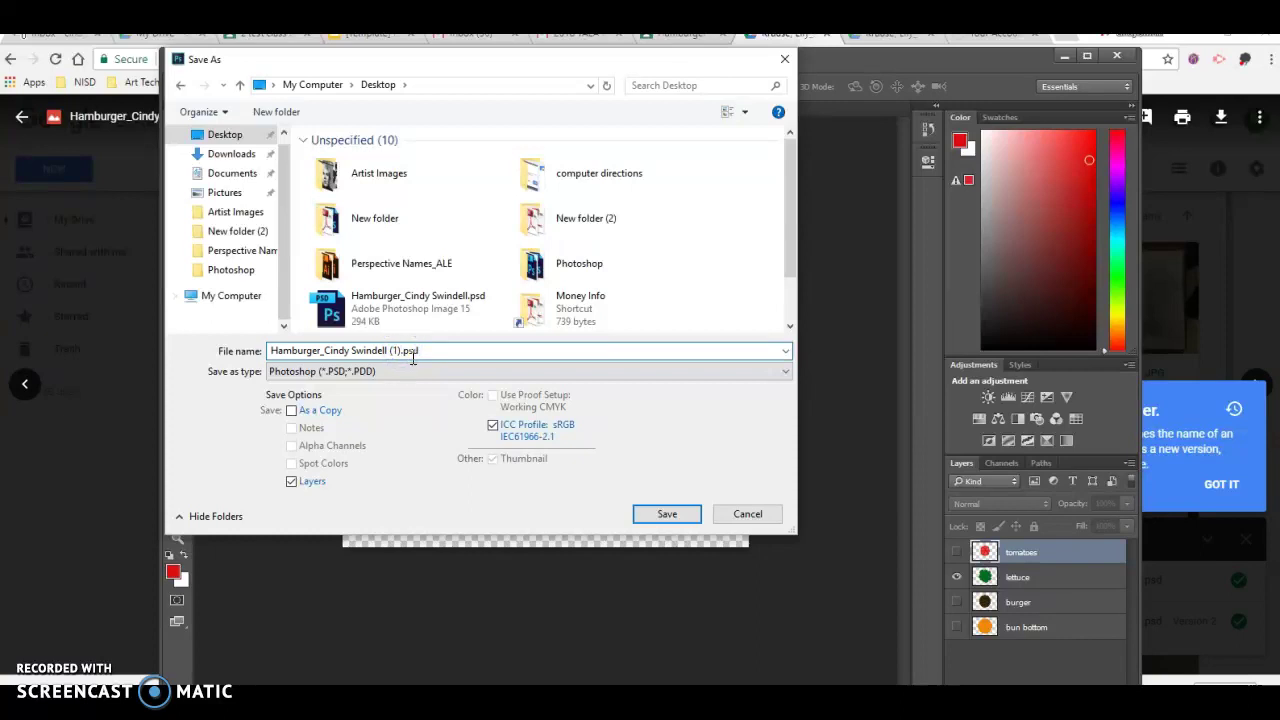
click(666, 515)
click(730, 377)
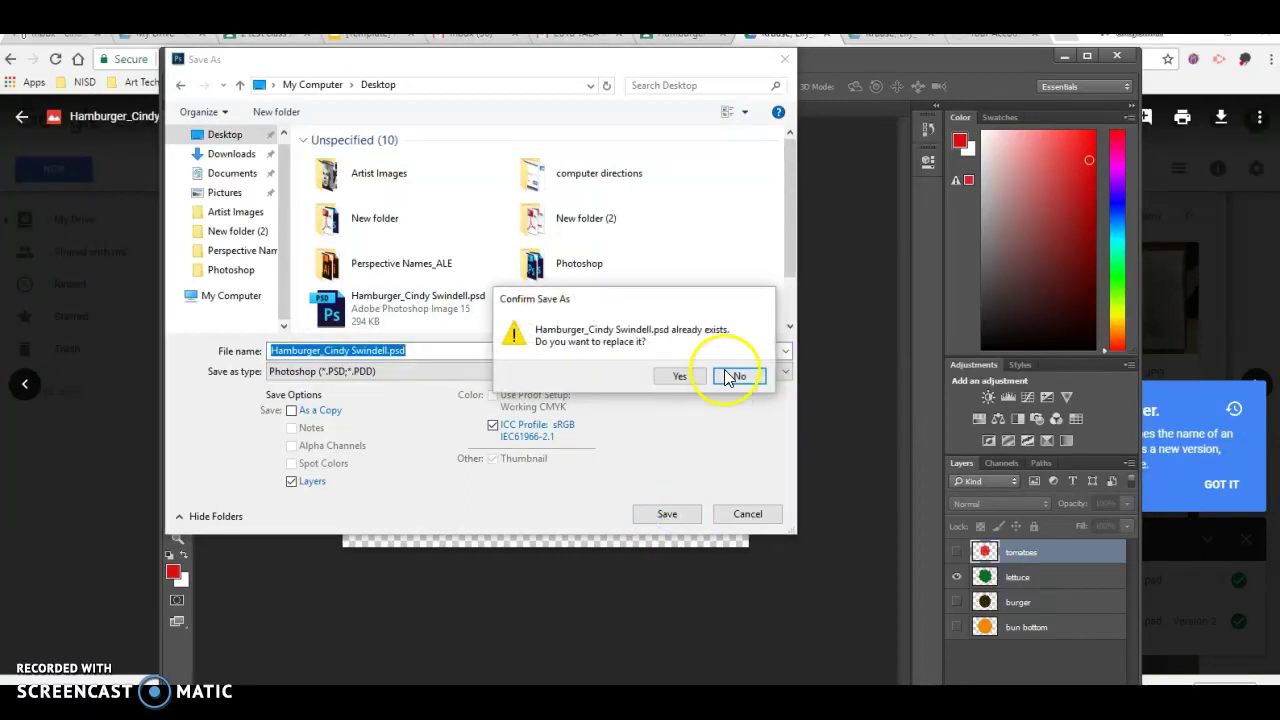
click(680, 377)
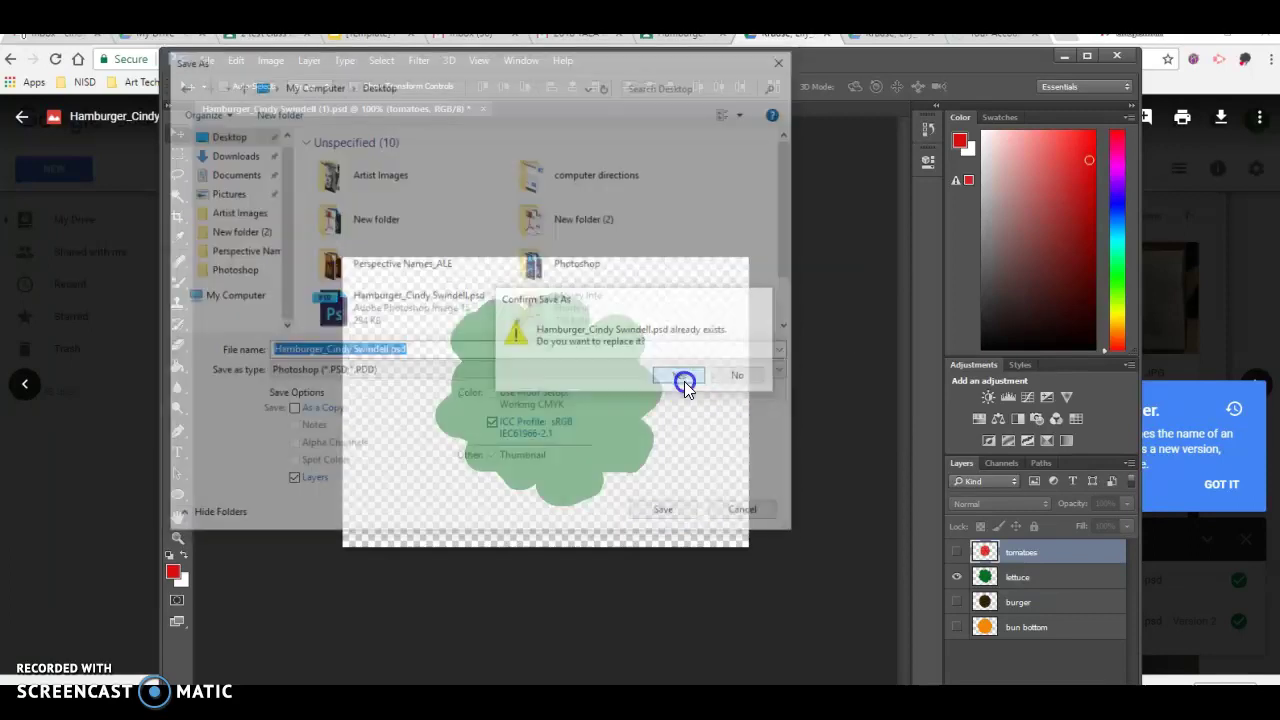
click(825, 235)
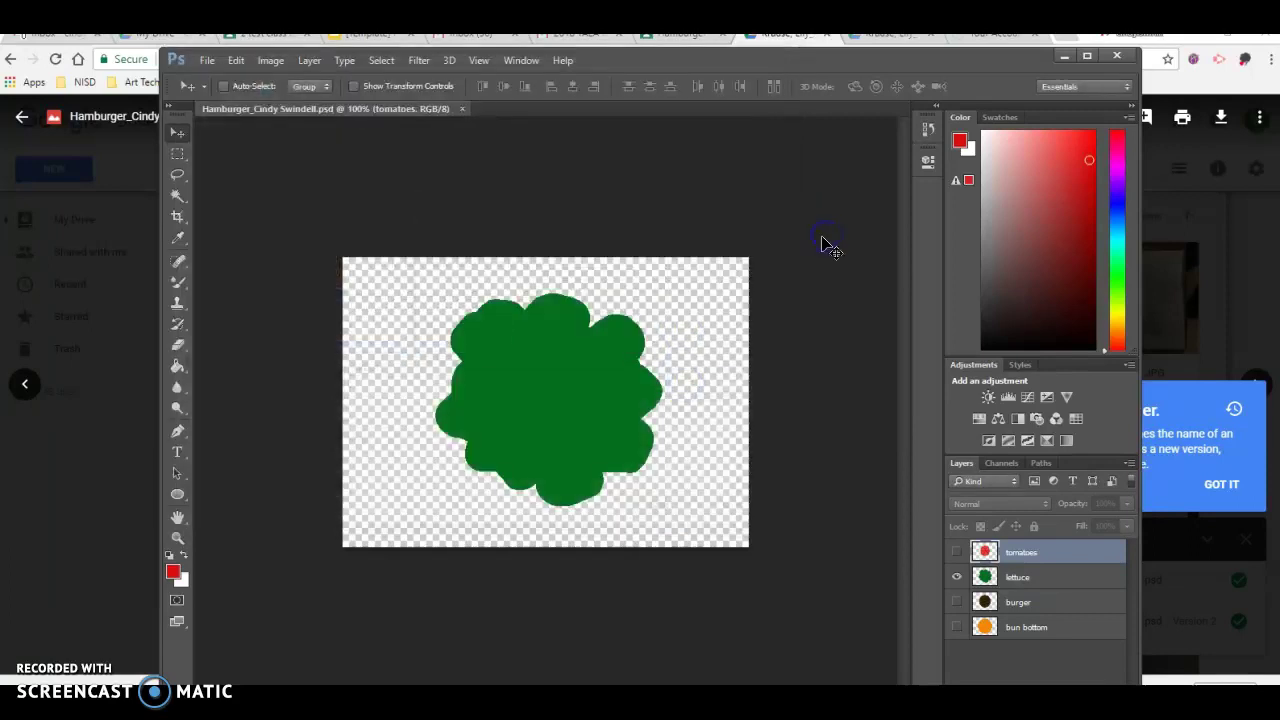
Turn the tomatoes, burger and bun bottom layers back on so the complete burger shows
click(957, 553)
click(957, 602)
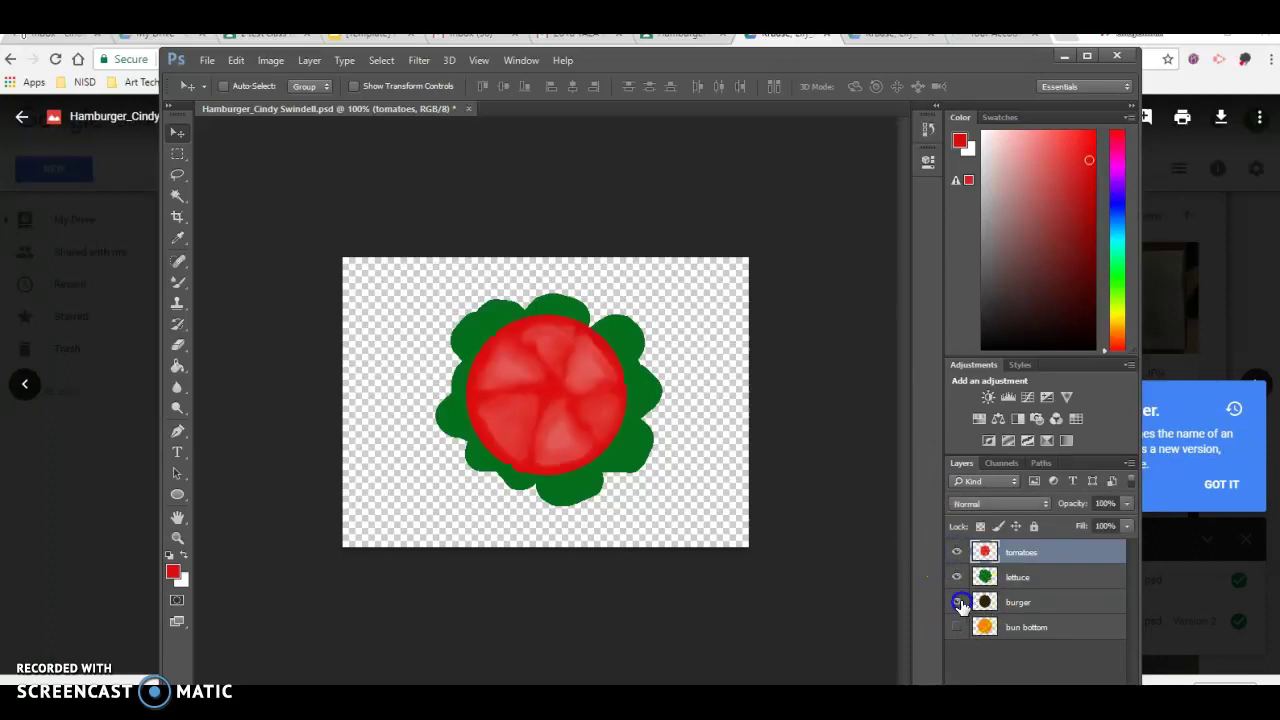
click(956, 628)
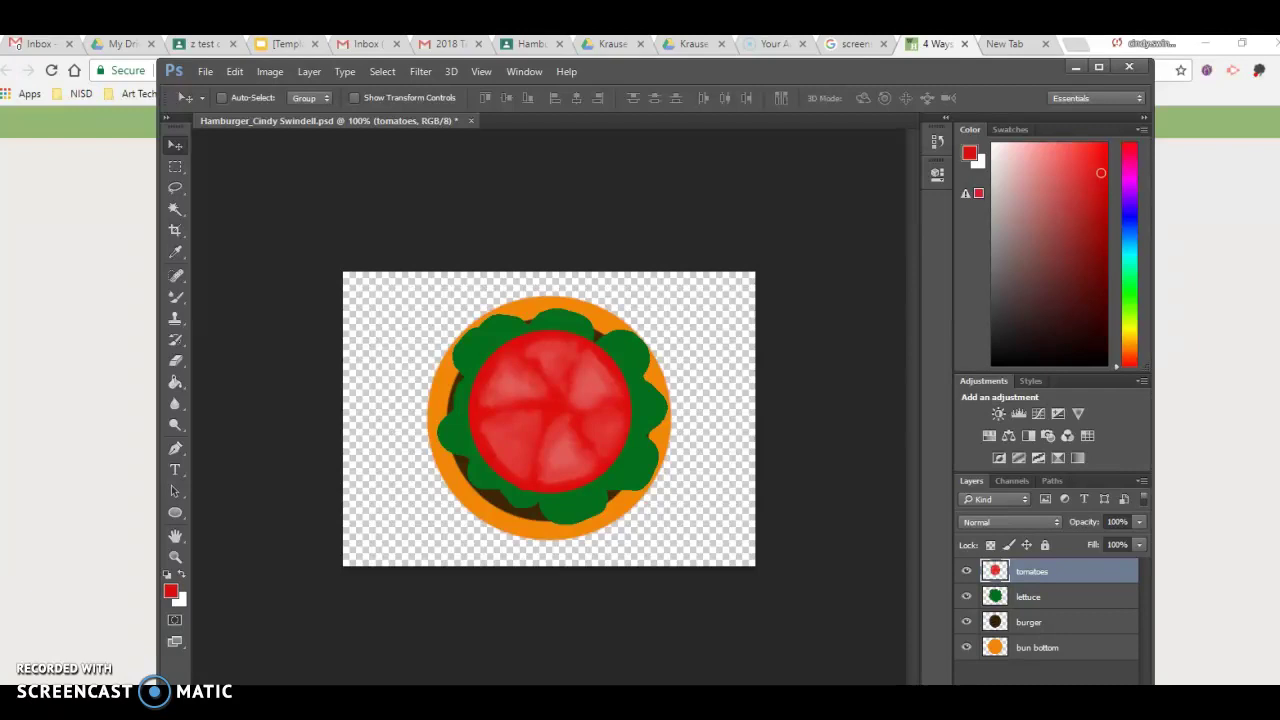
Check the uploaded hamburger PSD in the ART PORTFOLIO Drive folder, then return to the assignment tab
click(612, 45)
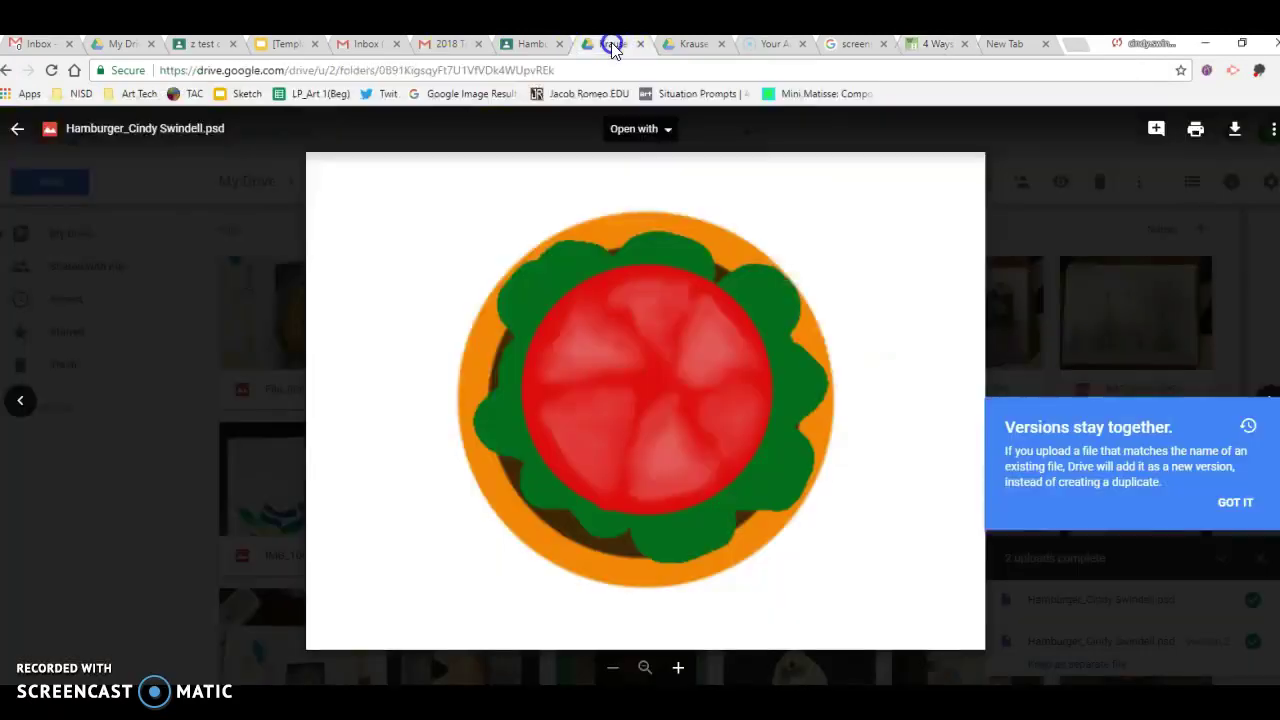
click(678, 45)
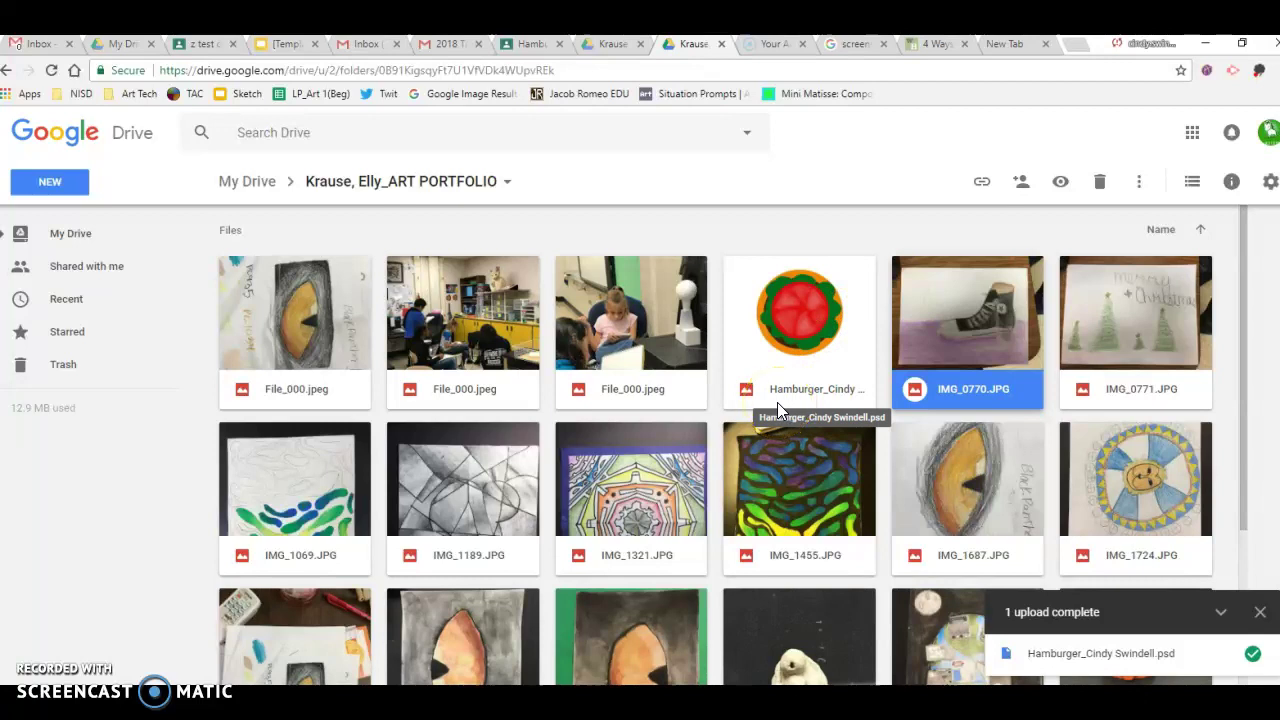
click(531, 46)
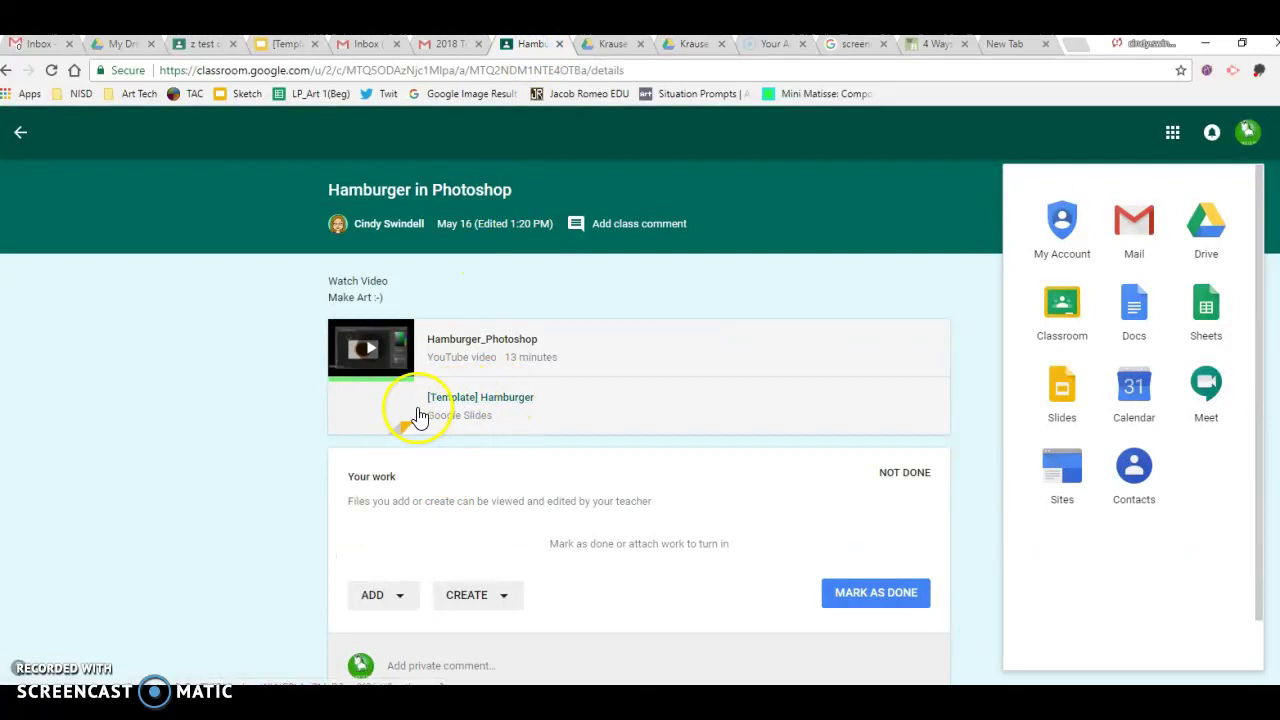
Open the '[Template] Hamburger' Google Slides attachment from the assignment
click(505, 404)
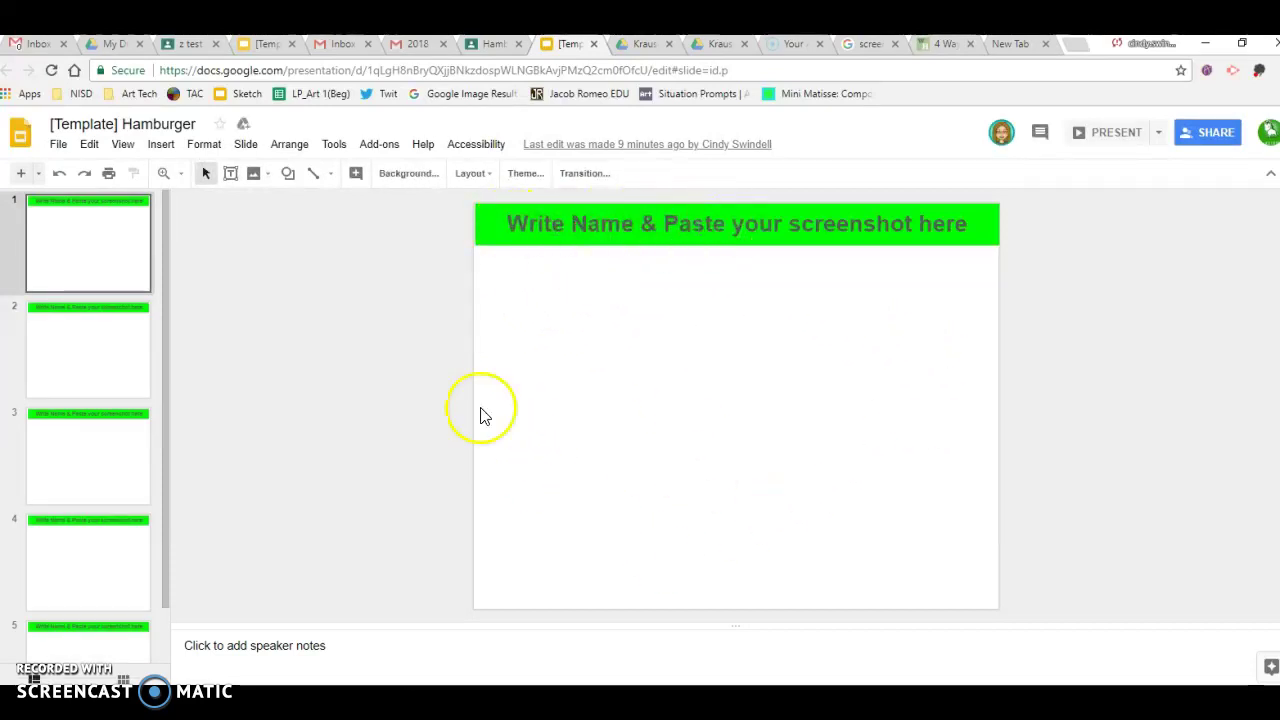
Replace slide 1's title placeholder with the student's full name, then minimize Photoshop
click(582, 227)
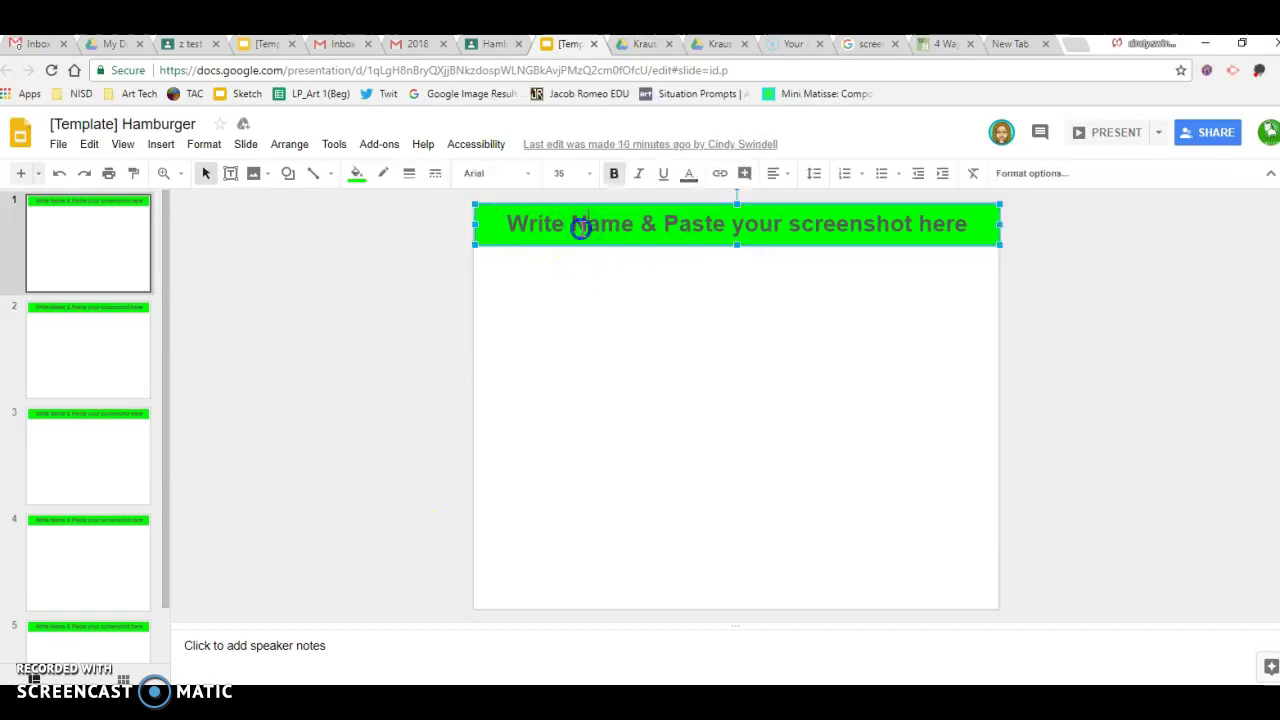
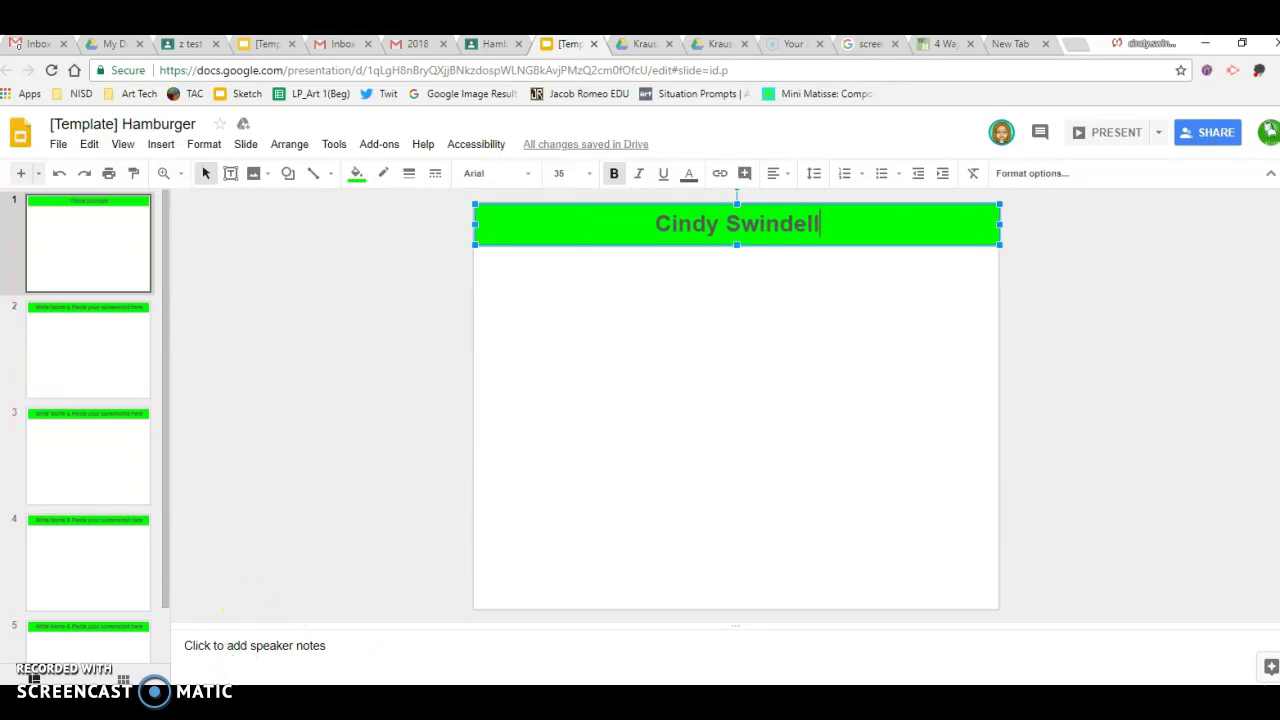
key(alt+Tab)
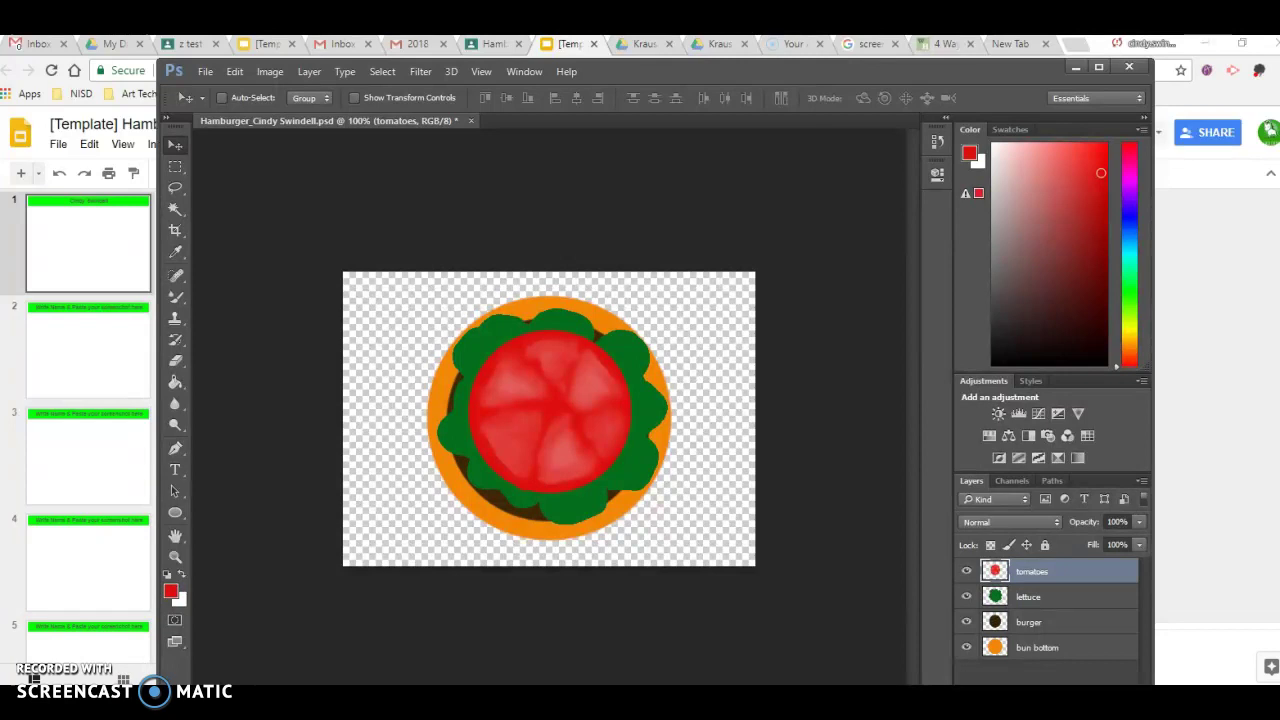
click(1075, 67)
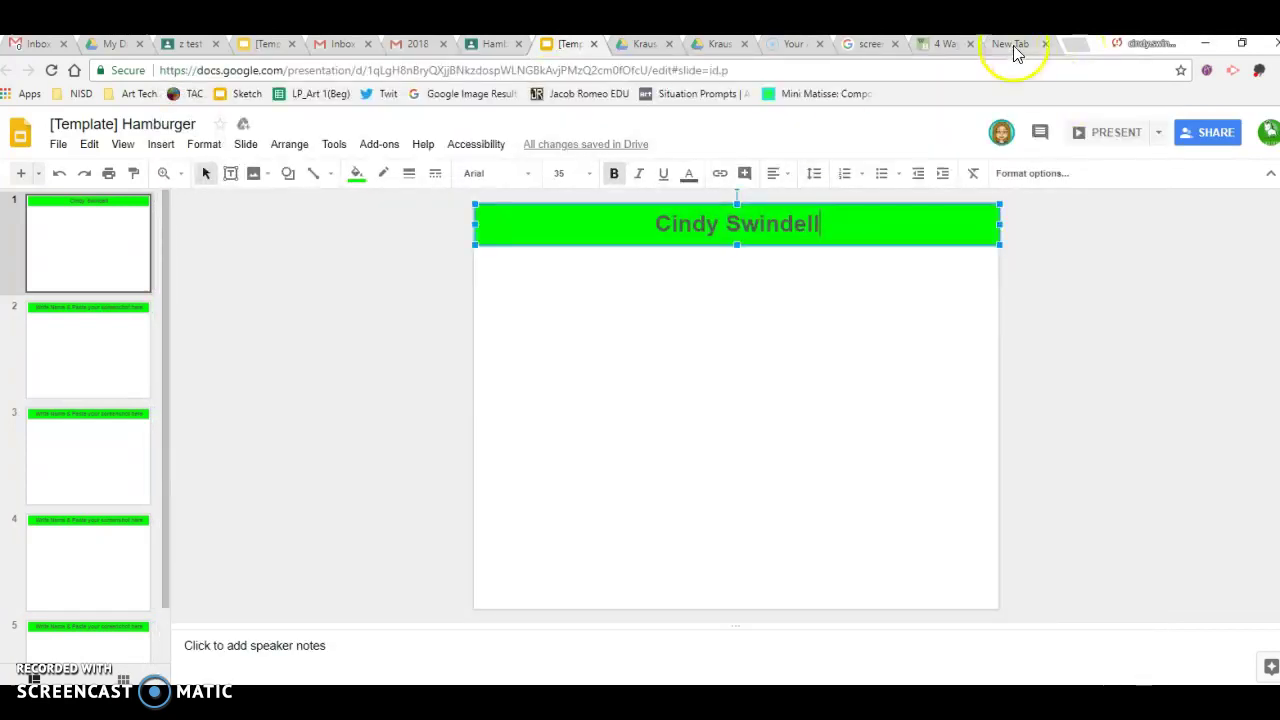
click(947, 44)
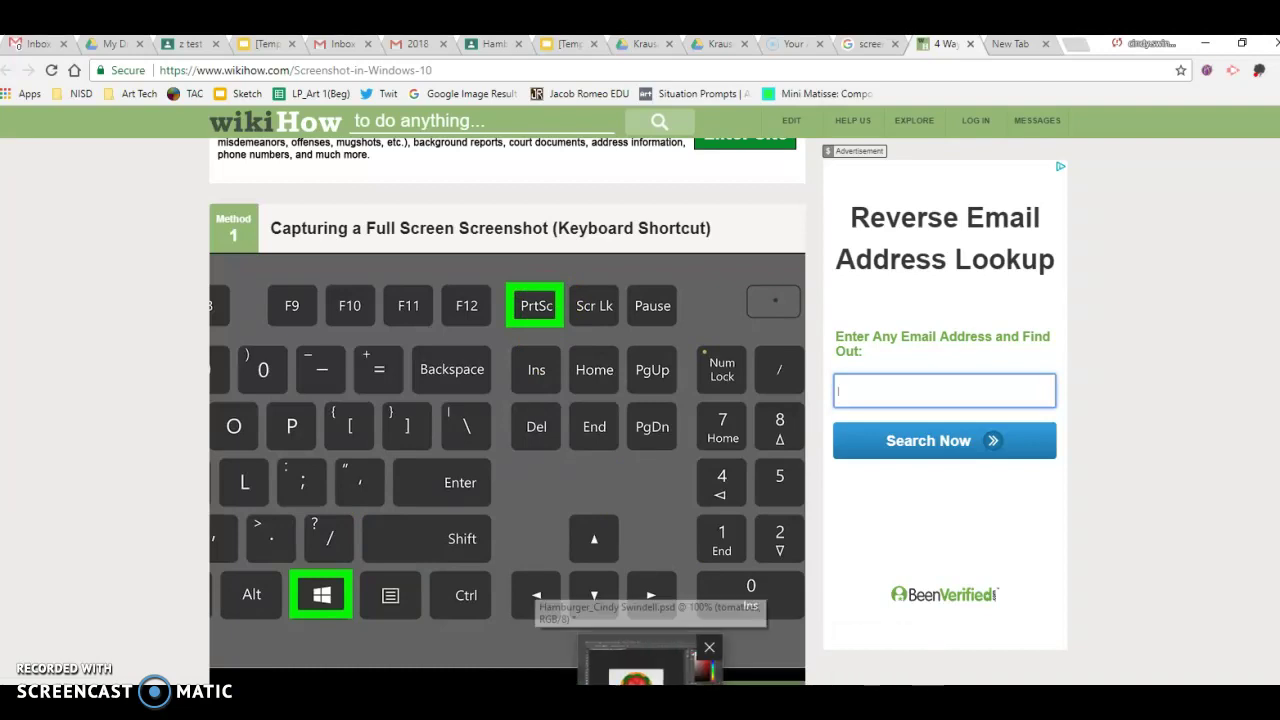
click(645, 662)
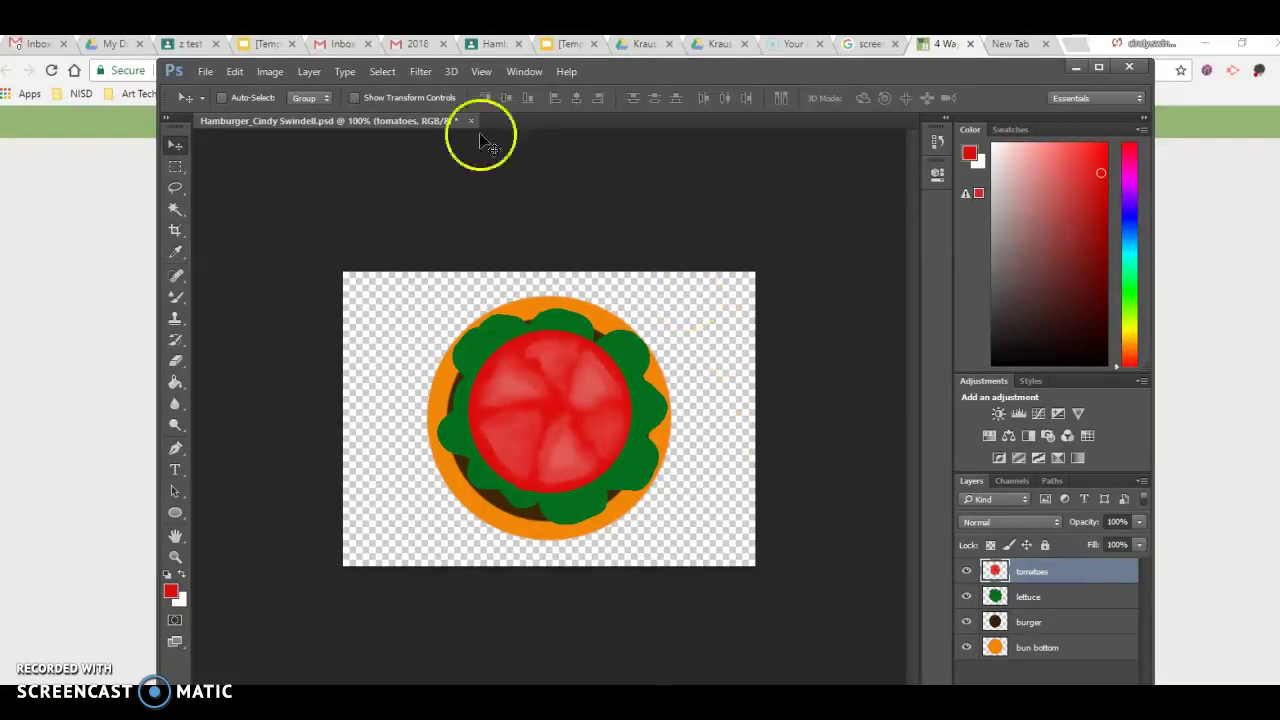
click(562, 43)
Paste the Photoshop hamburger screenshot onto slide 1 beneath the name heading, then view slide 2
click(534, 336)
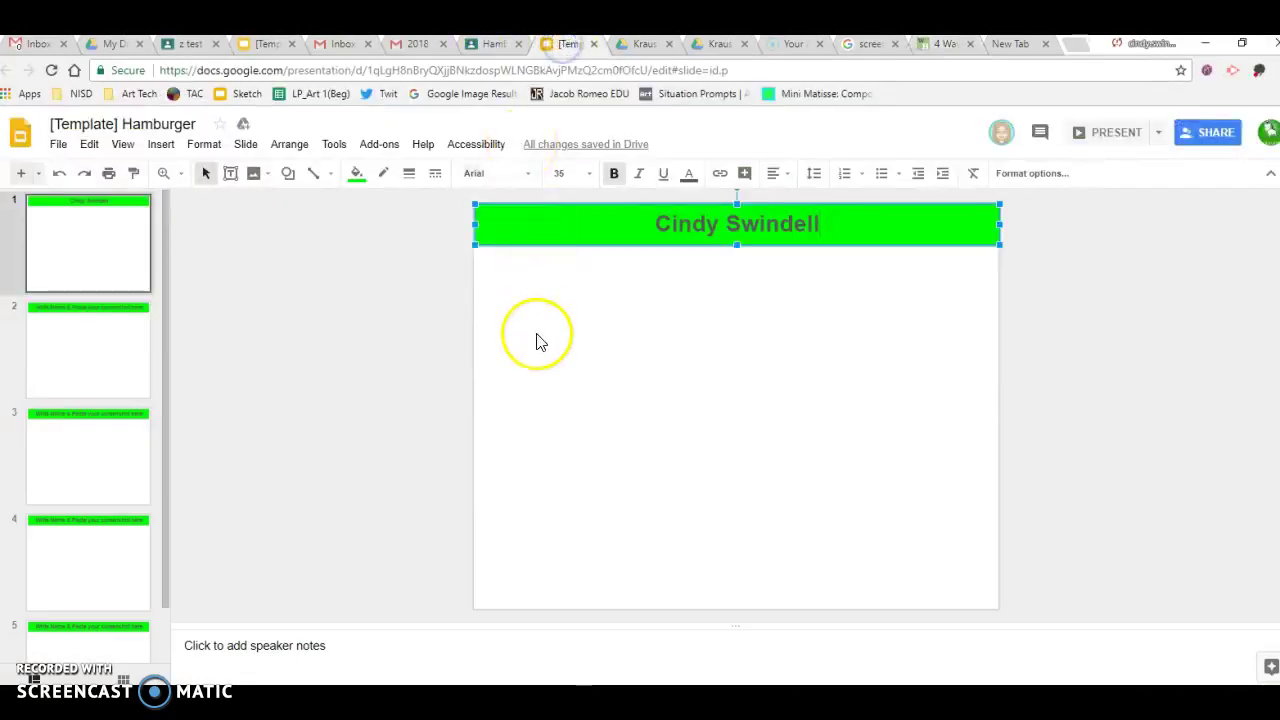
right_click(537, 339)
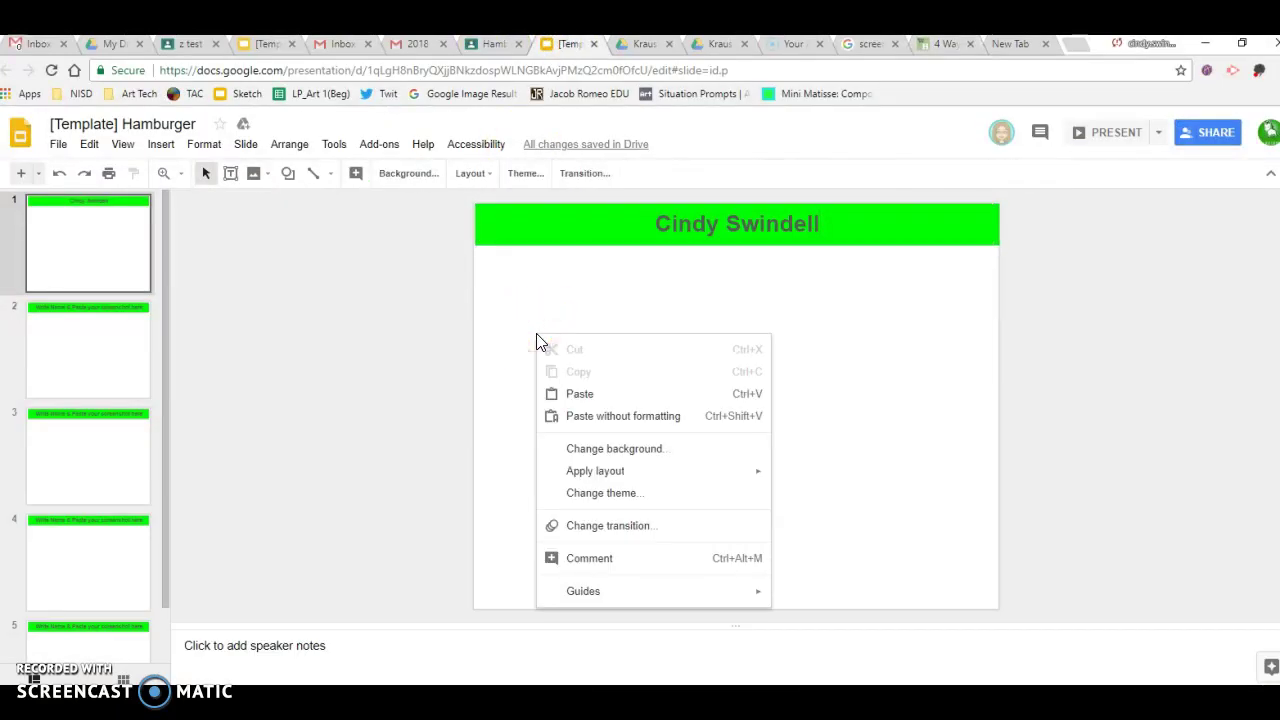
click(567, 396)
click(366, 451)
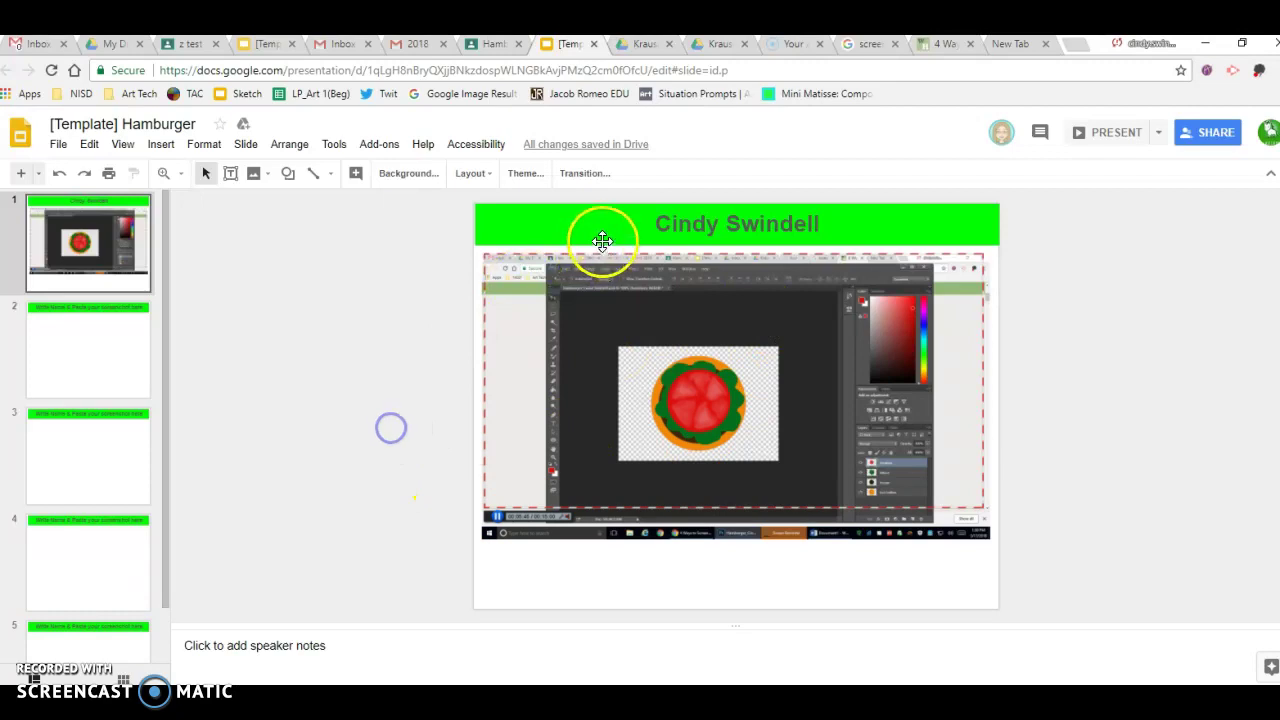
click(119, 371)
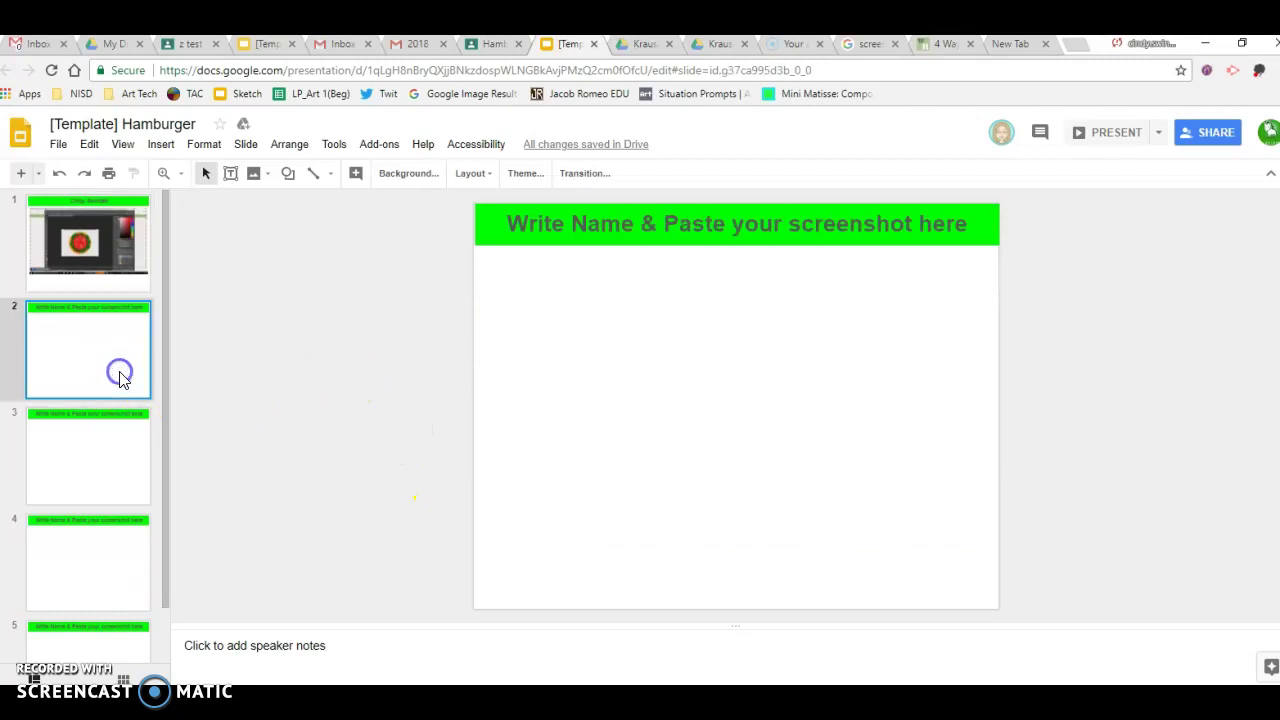
Browse blank slides 3, 4 and 5, then scroll the filmstrip up and return to slide 1
click(111, 486)
click(120, 578)
click(128, 654)
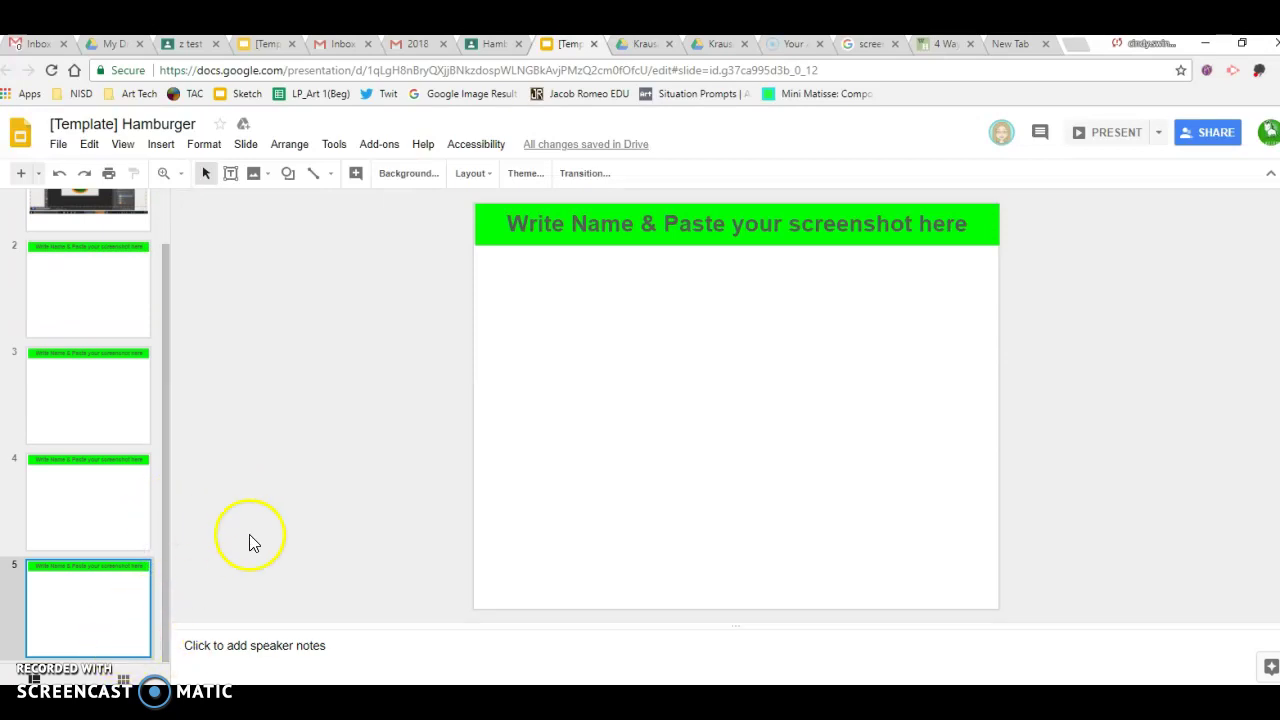
click(165, 332)
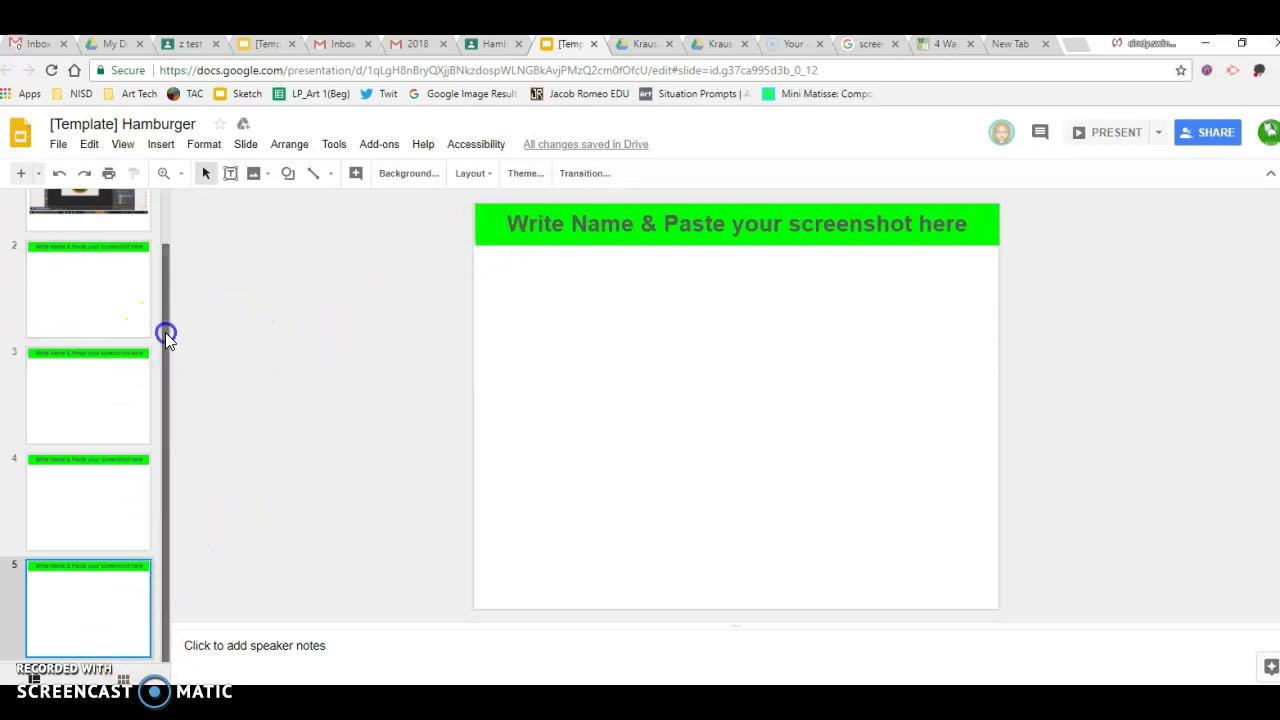
drag(165, 332, 172, 243)
click(124, 200)
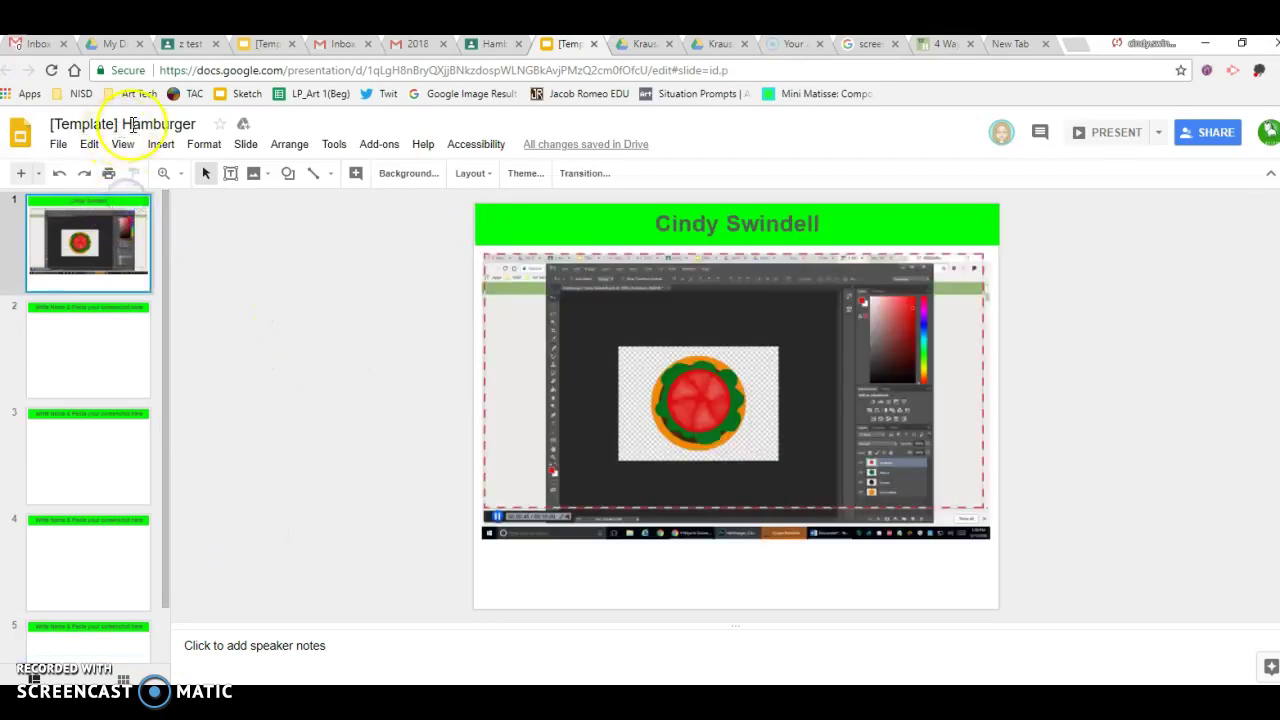